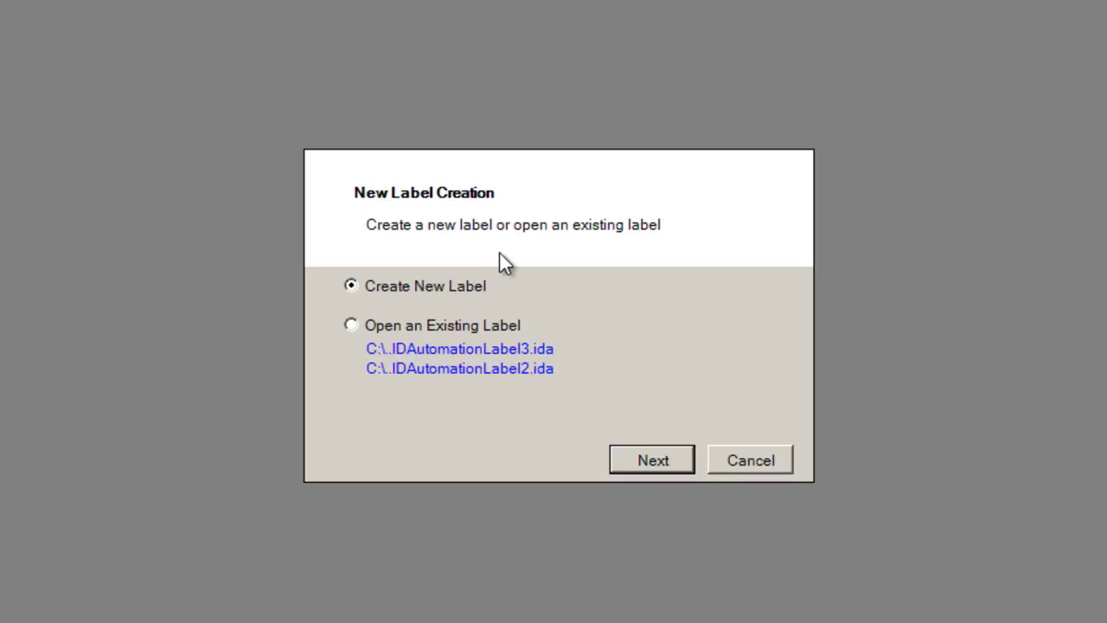
Define a custom Letter label stock of 2 rows by 1 column and open the blank canvas.
click(638, 461)
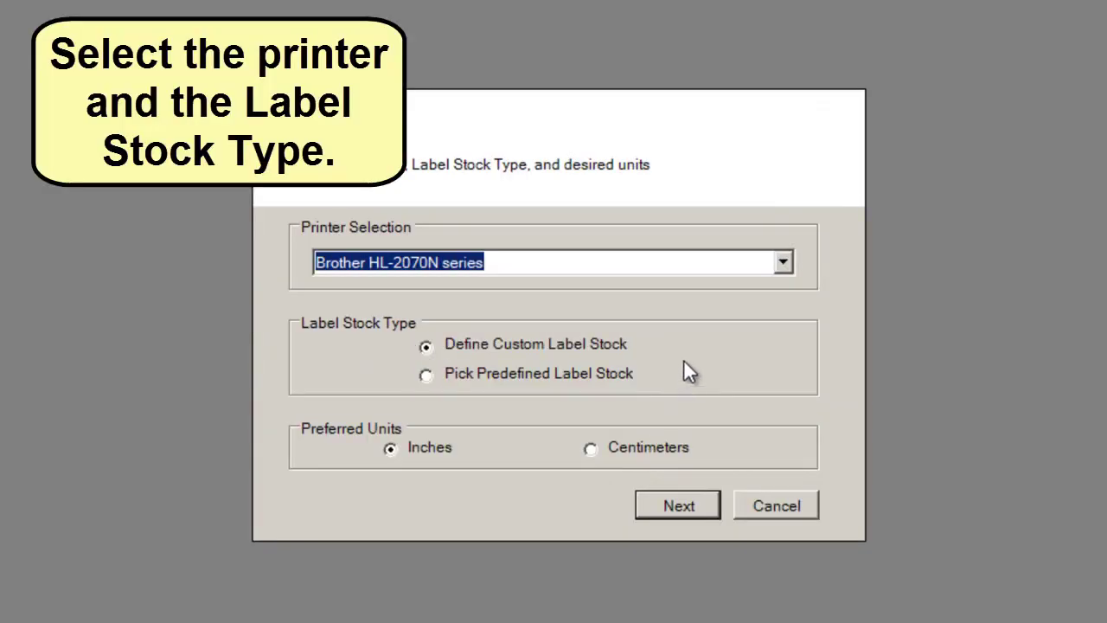
click(676, 506)
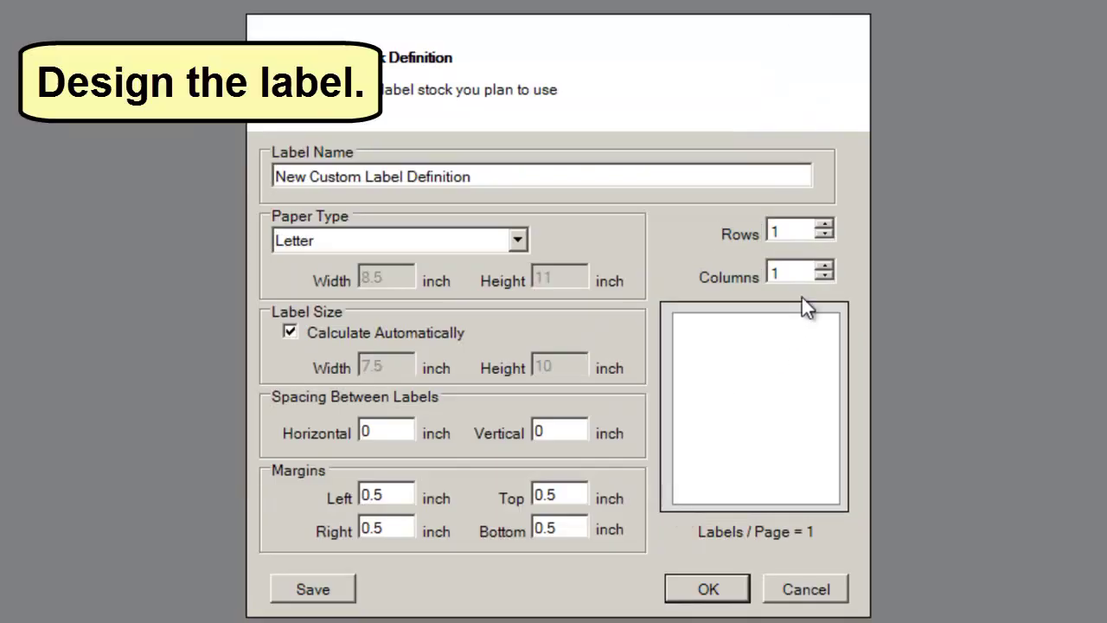
click(827, 227)
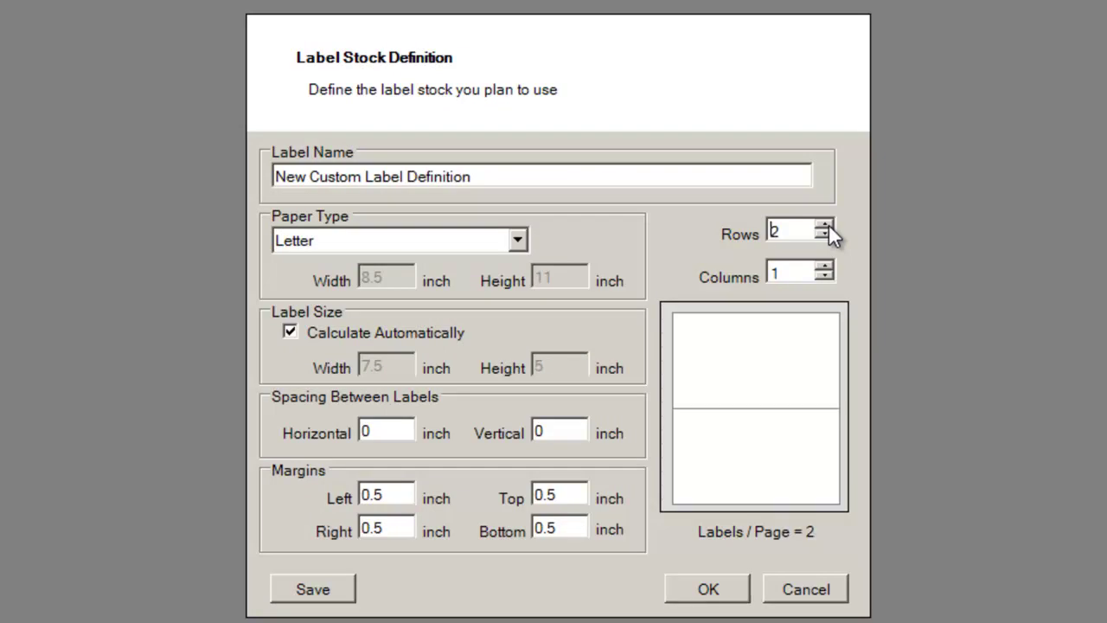
click(707, 592)
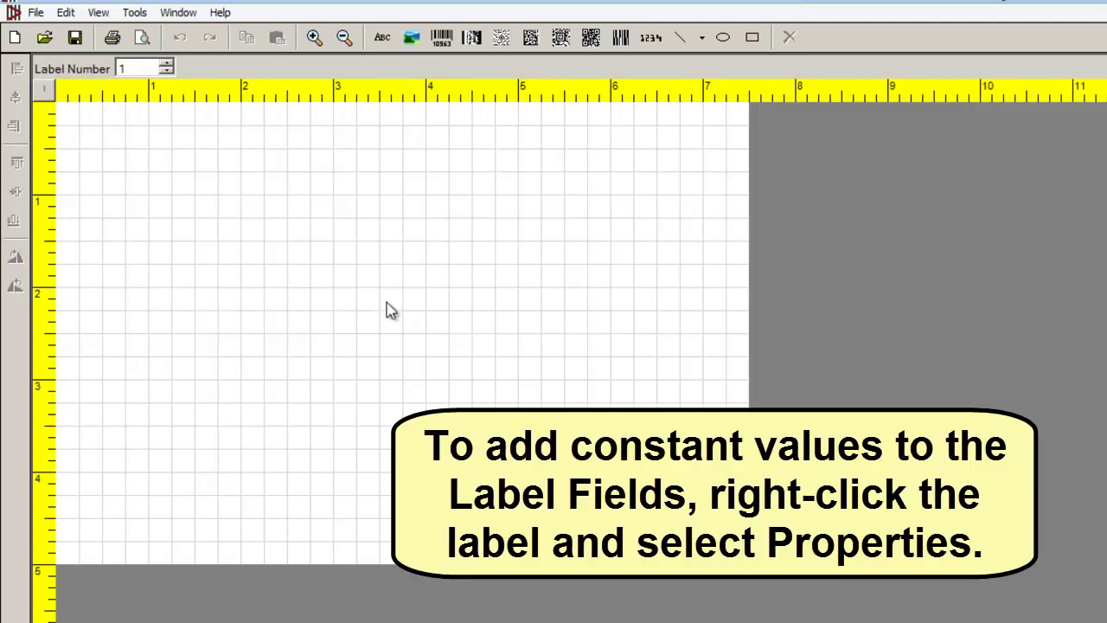
In label Properties, set LabelField(1) to constant 'Super-hero:' and LabelField(2) to 'Color:', then apply.
right_click(172, 170)
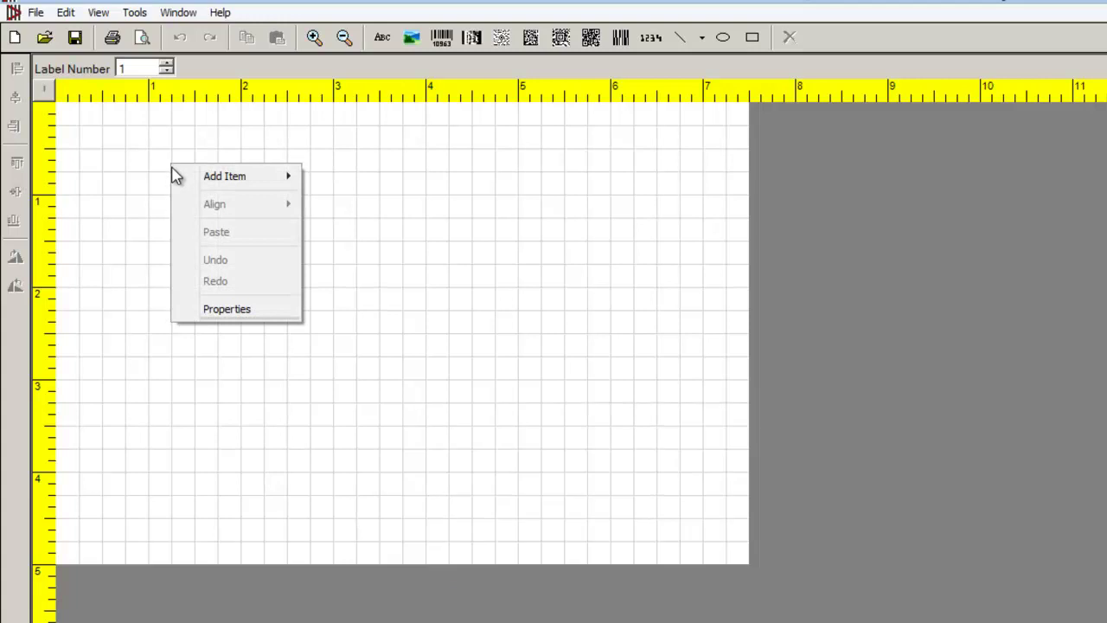
click(214, 311)
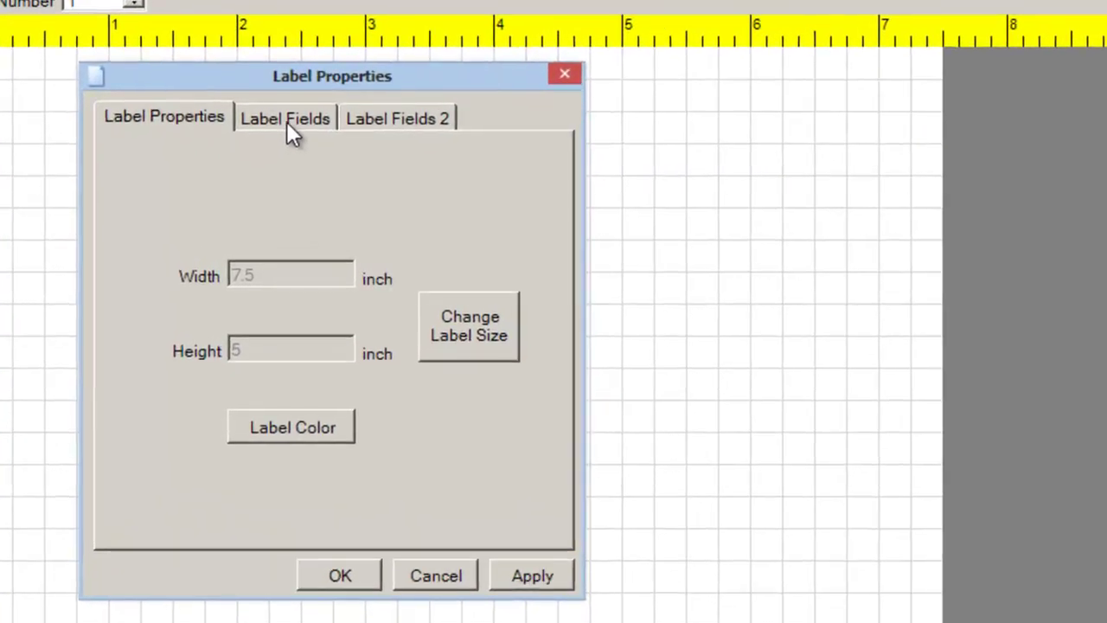
click(286, 121)
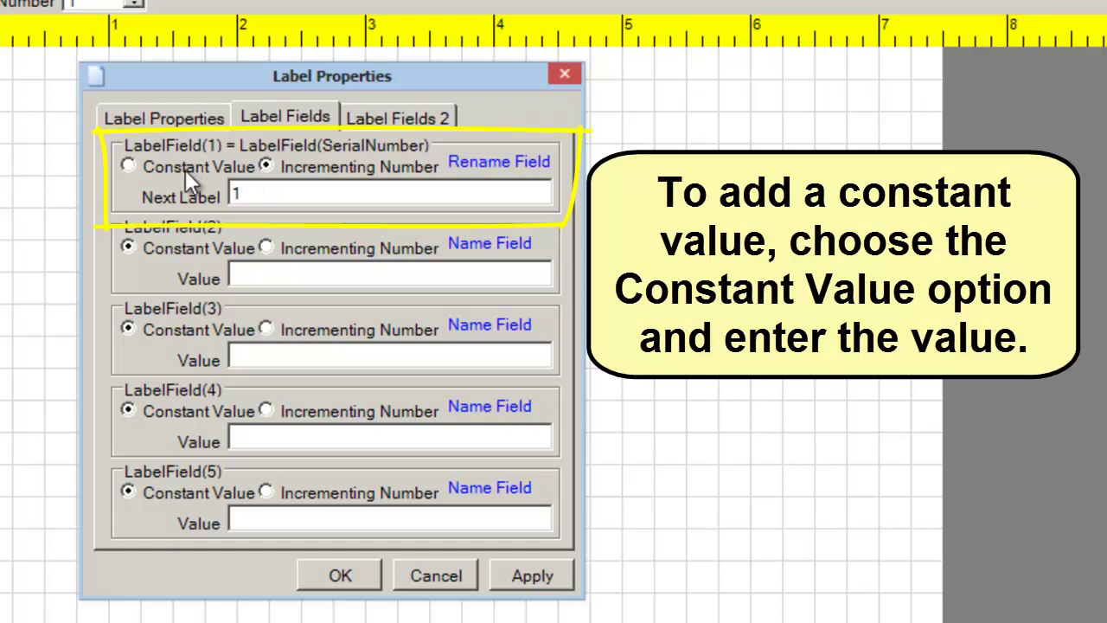
click(128, 165)
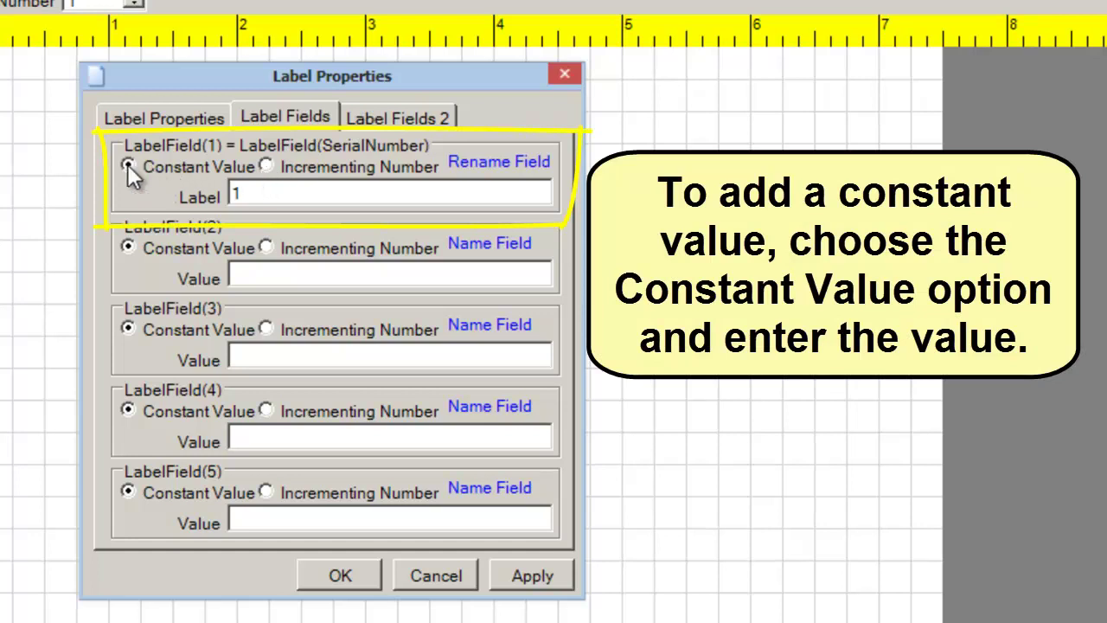
click(246, 192)
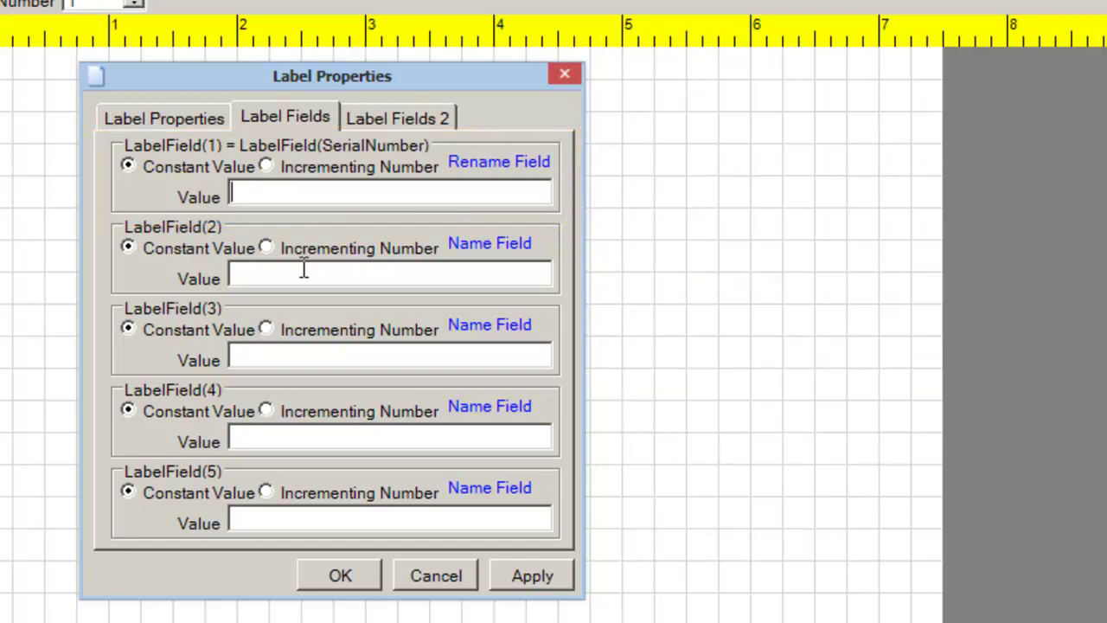
text(Super-he)
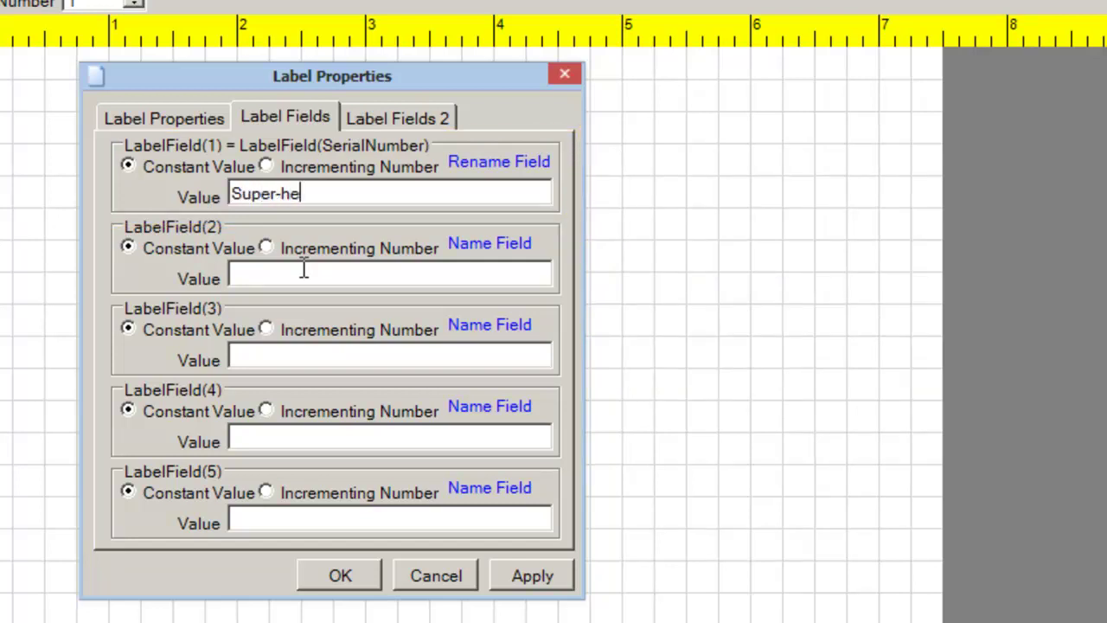
text(ro:)
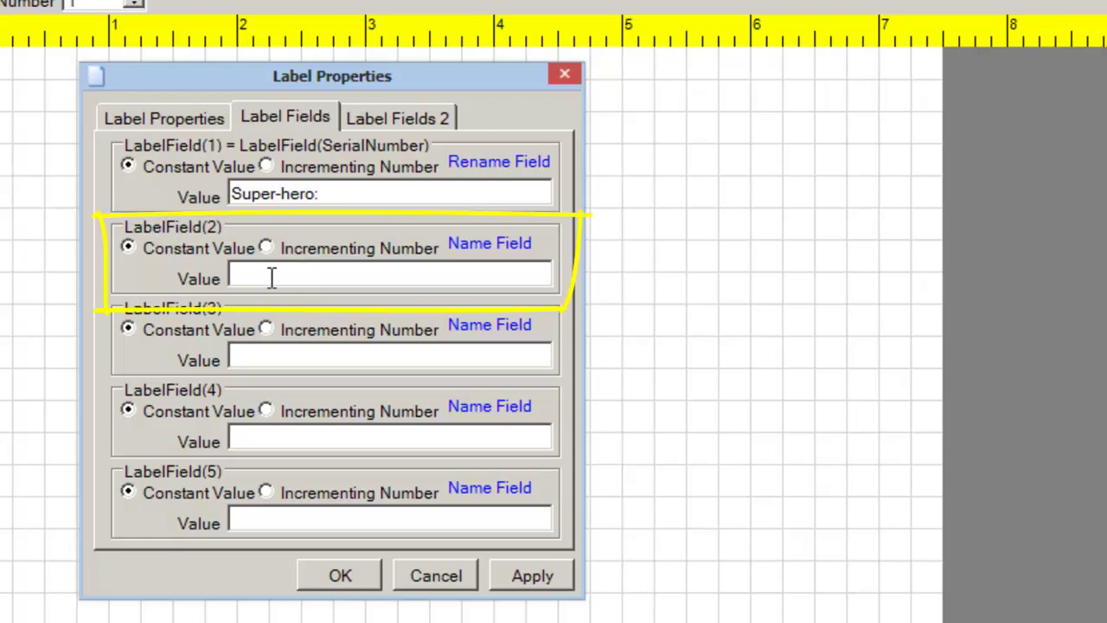
click(272, 277)
text(Color:)
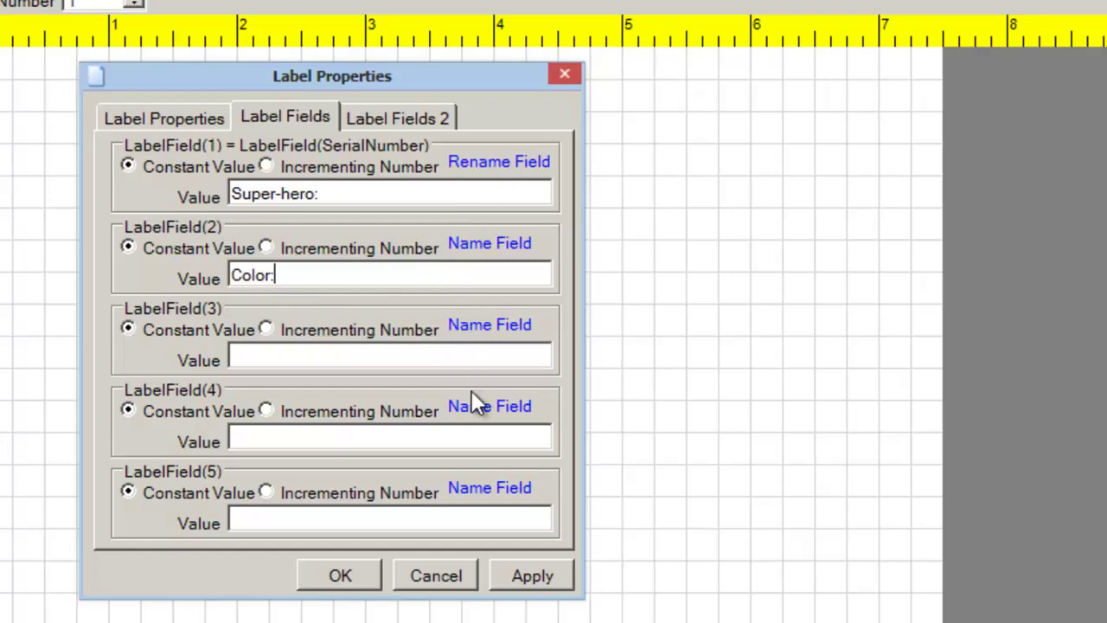
click(507, 573)
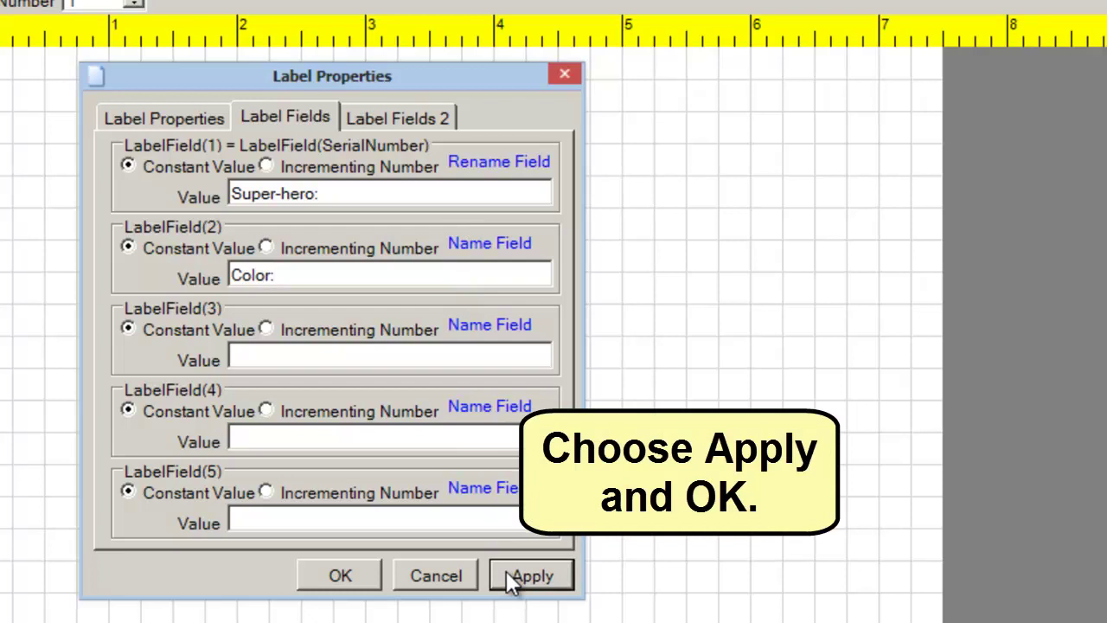
click(356, 579)
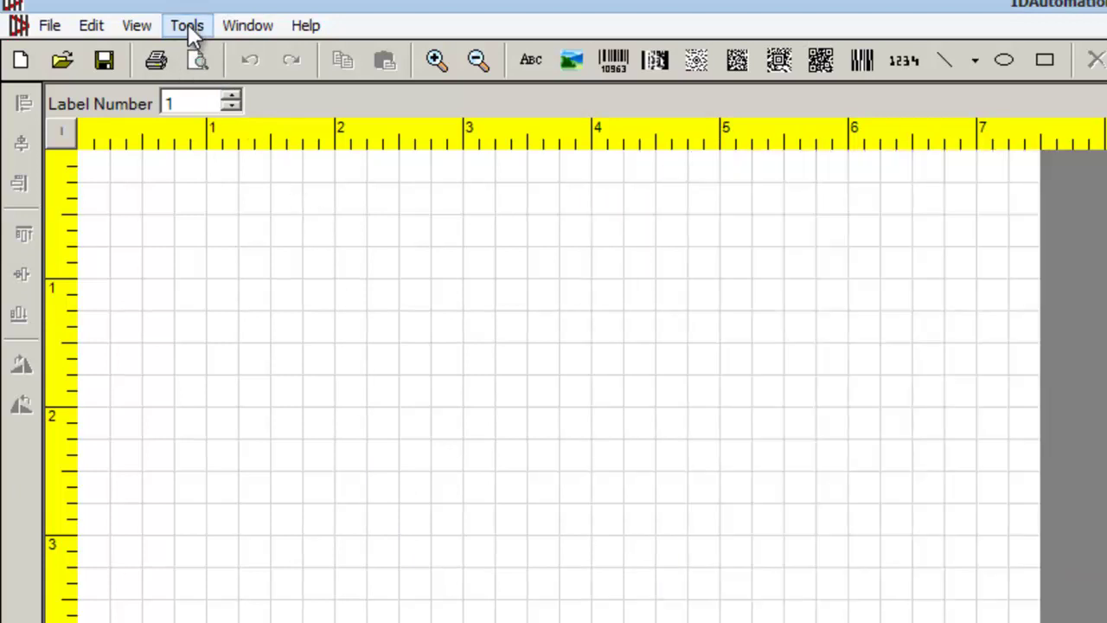
Show the Data Sets submenu from the Tools menu.
click(187, 25)
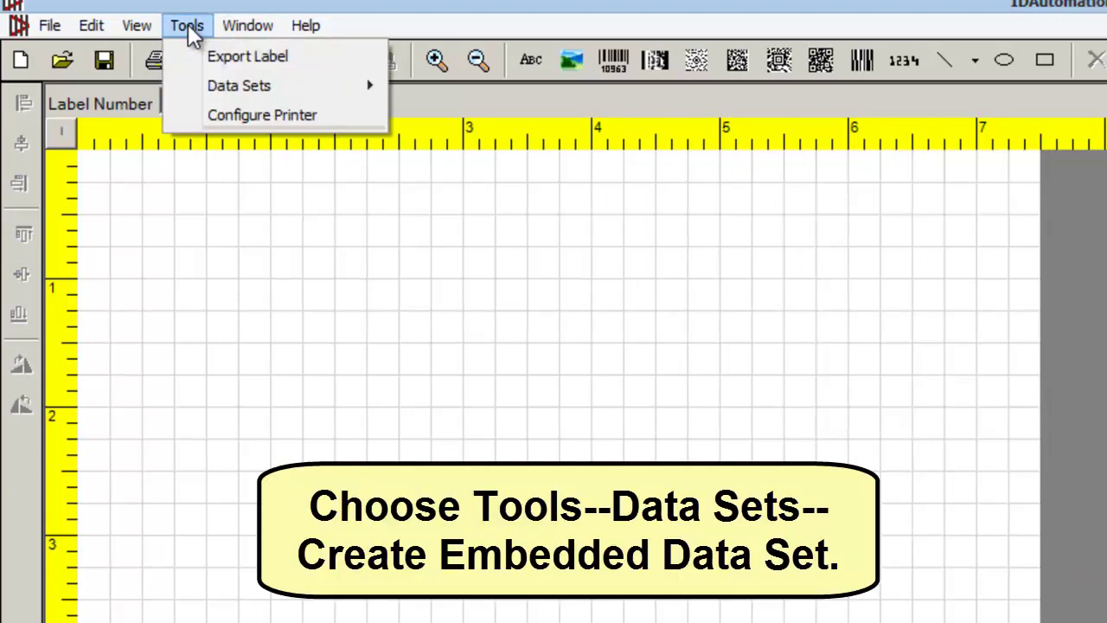
mouse_move(221, 92)
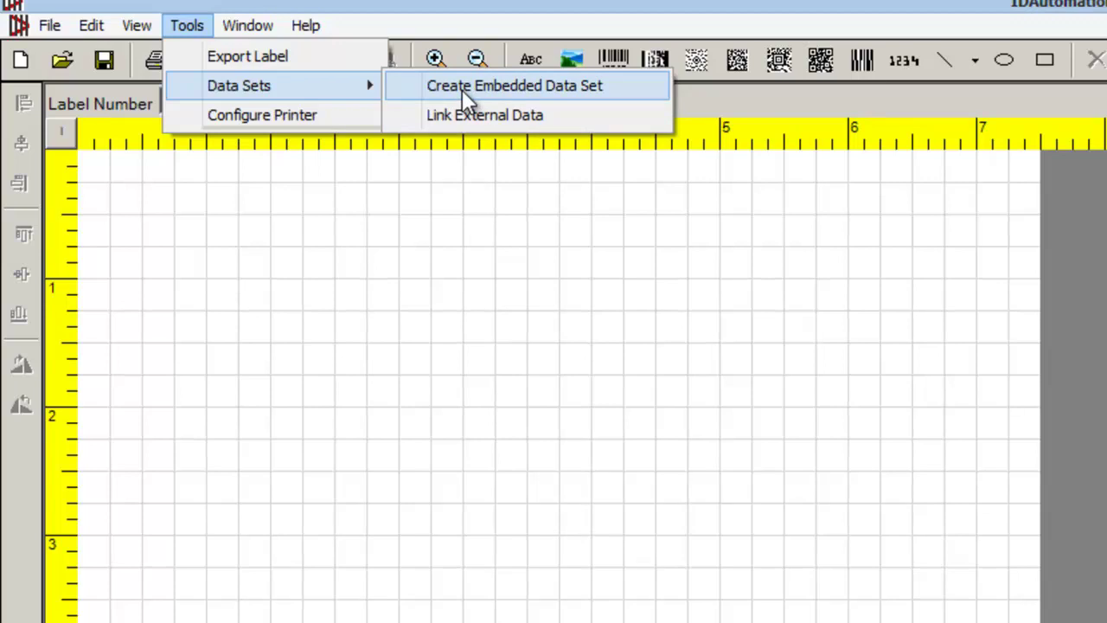
Create a new embedded data set with rows Hulk/Green and Superman/Blue.
click(462, 89)
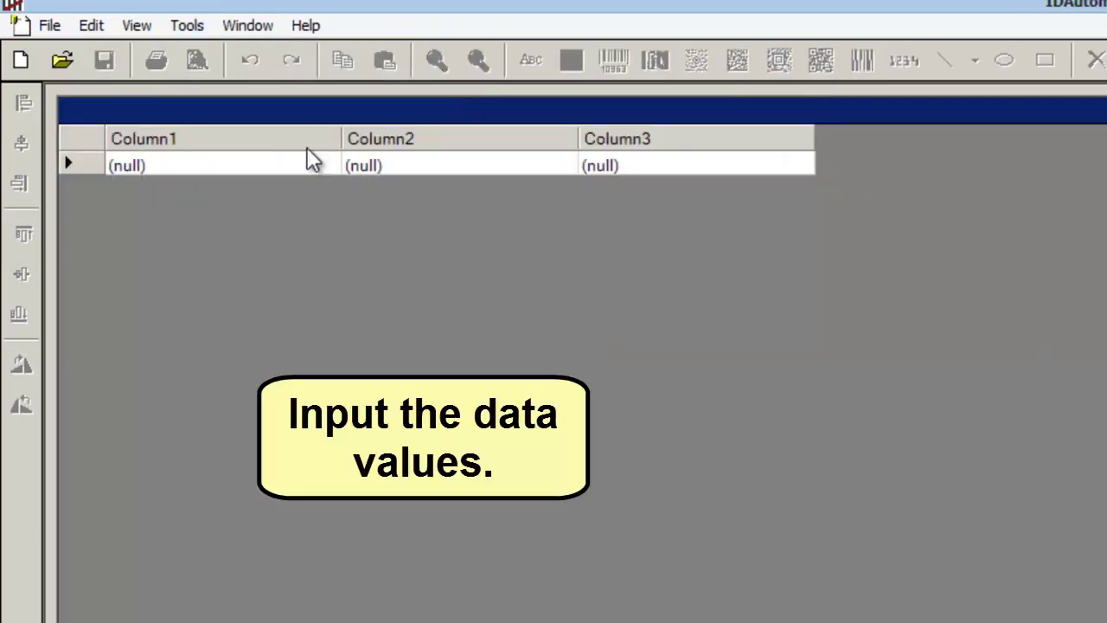
click(277, 165)
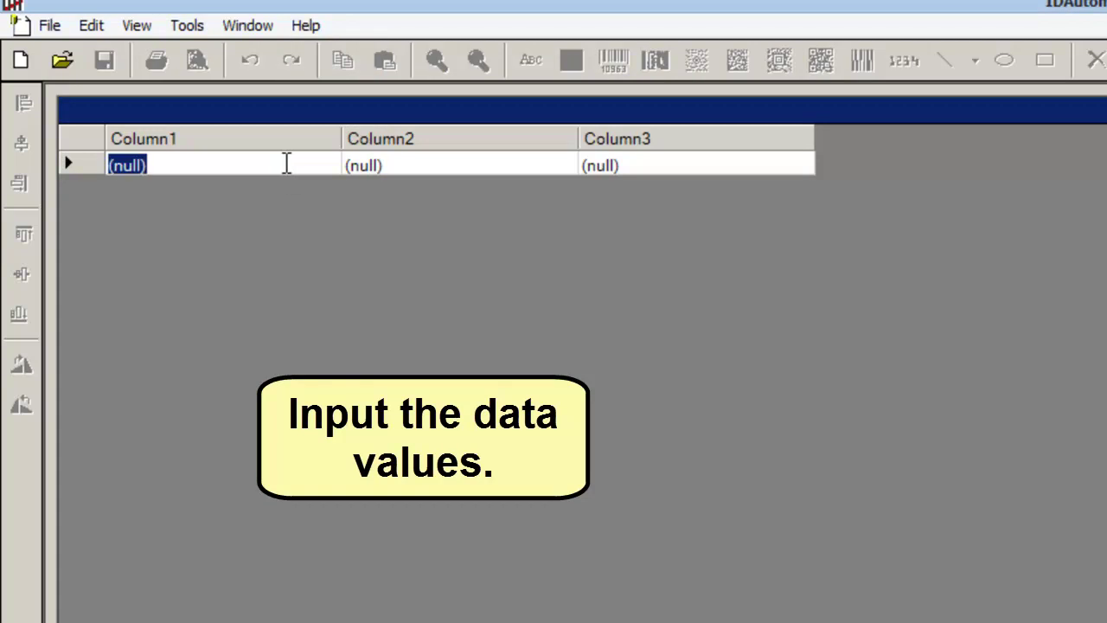
text(H)
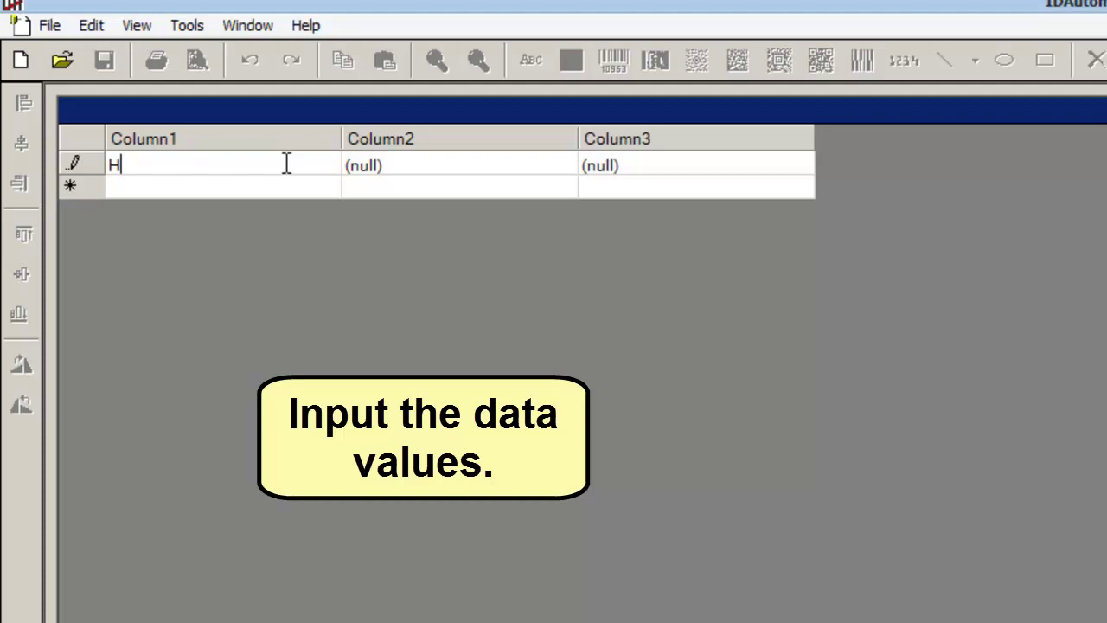
text(ulk)
click(379, 165)
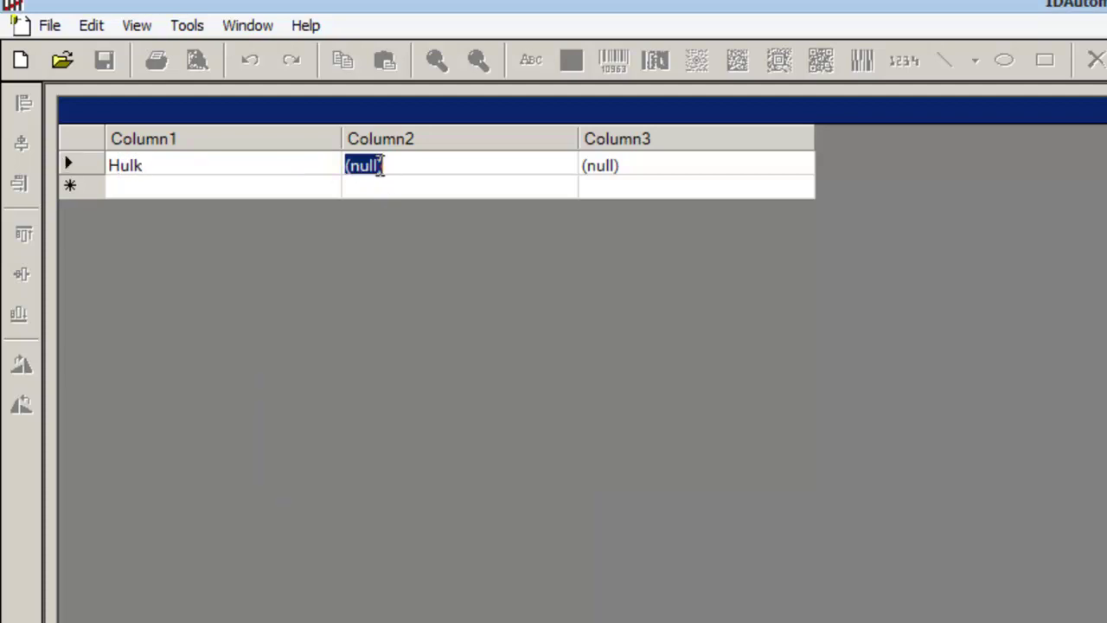
text(Green)
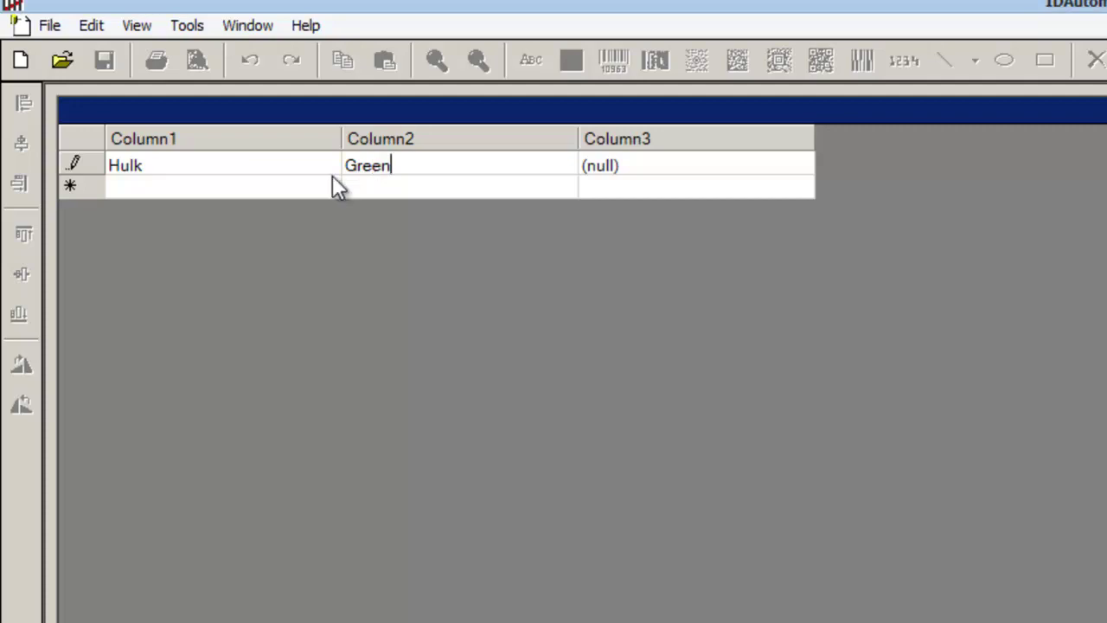
click(242, 191)
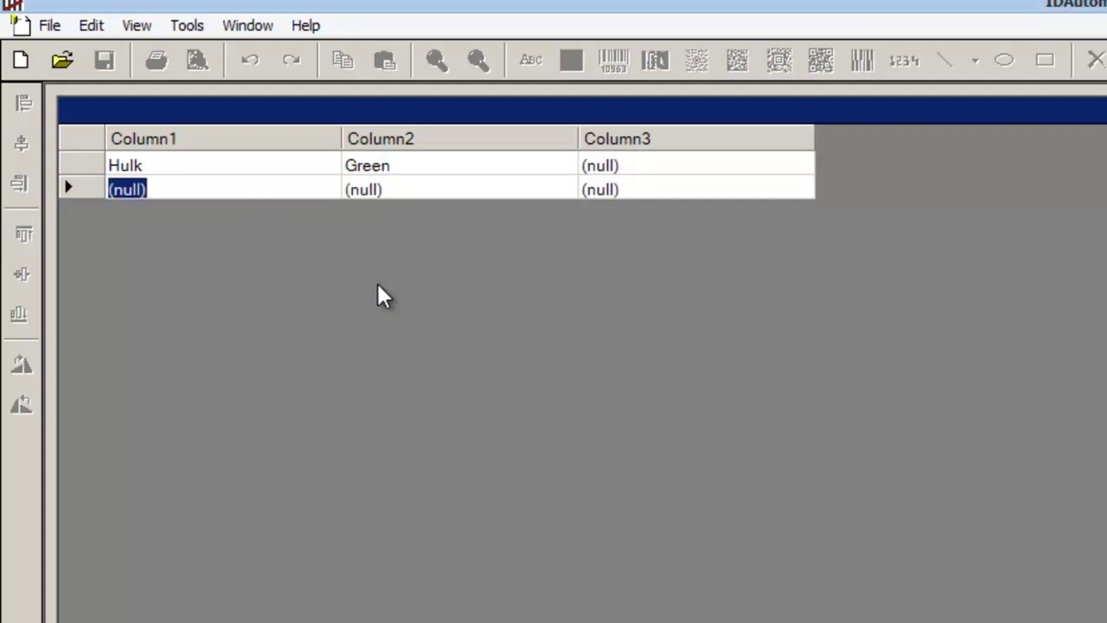
text(Super)
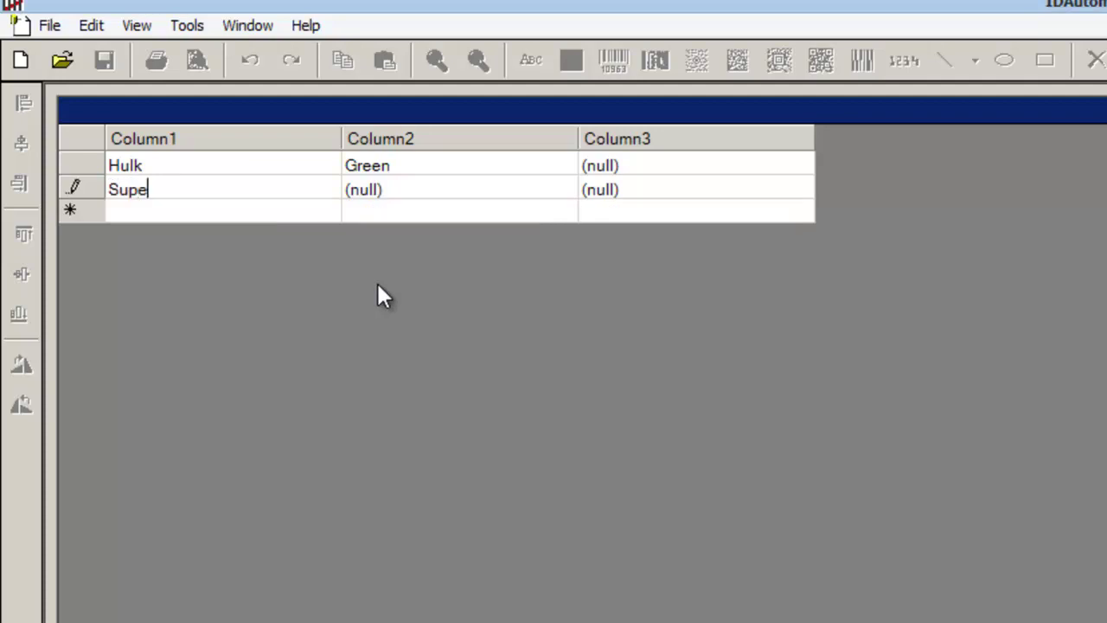
key(BackSpace)
key(BackSpace)
text(erman)
click(437, 188)
text(Blue)
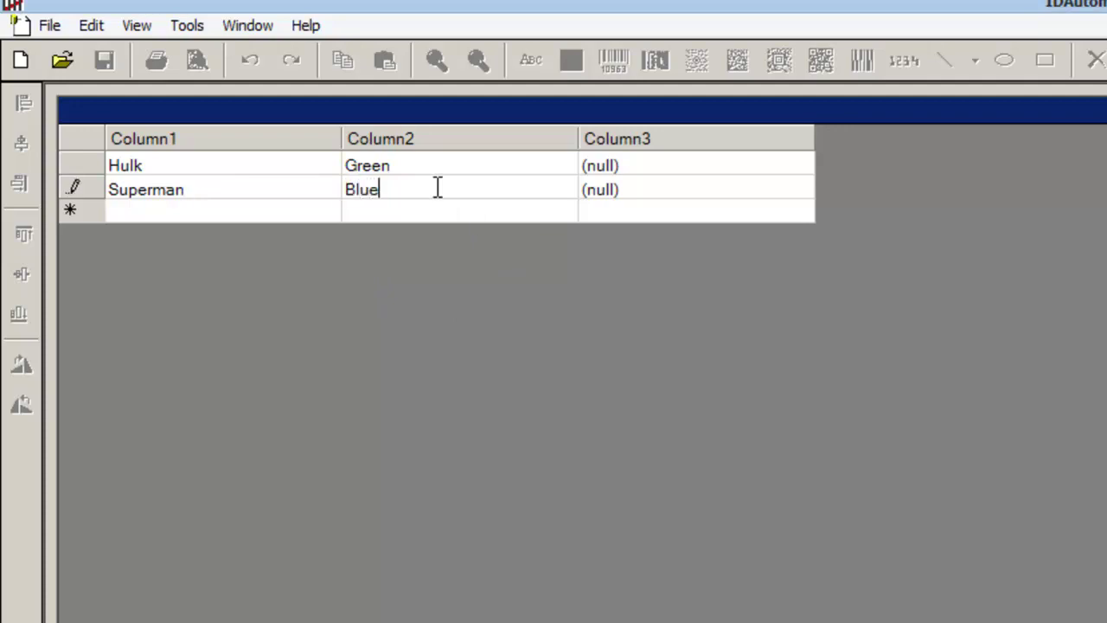
Add Ironman/Red and Batman/Black rows to the embedded data set.
click(205, 213)
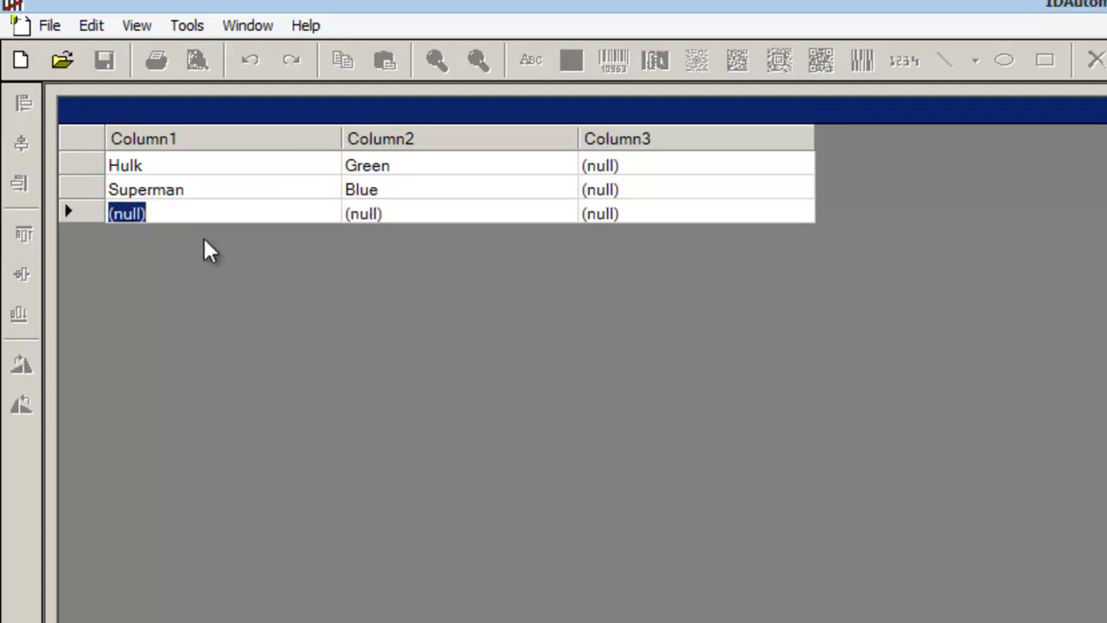
text(Ironmen)
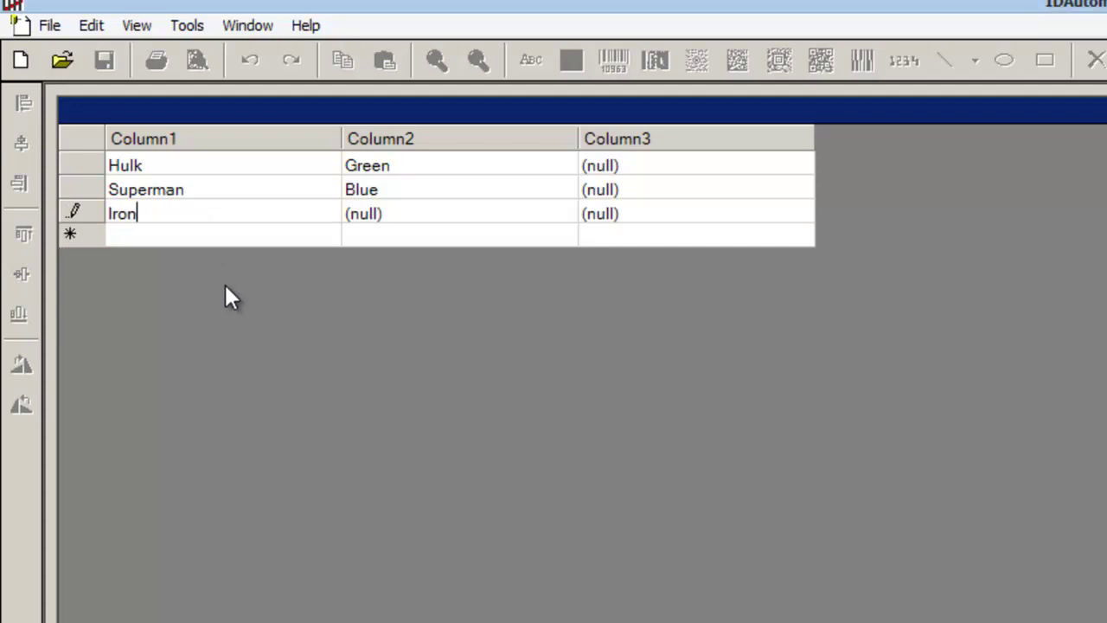
key(BackSpace)
key(BackSpace)
text(an)
click(414, 218)
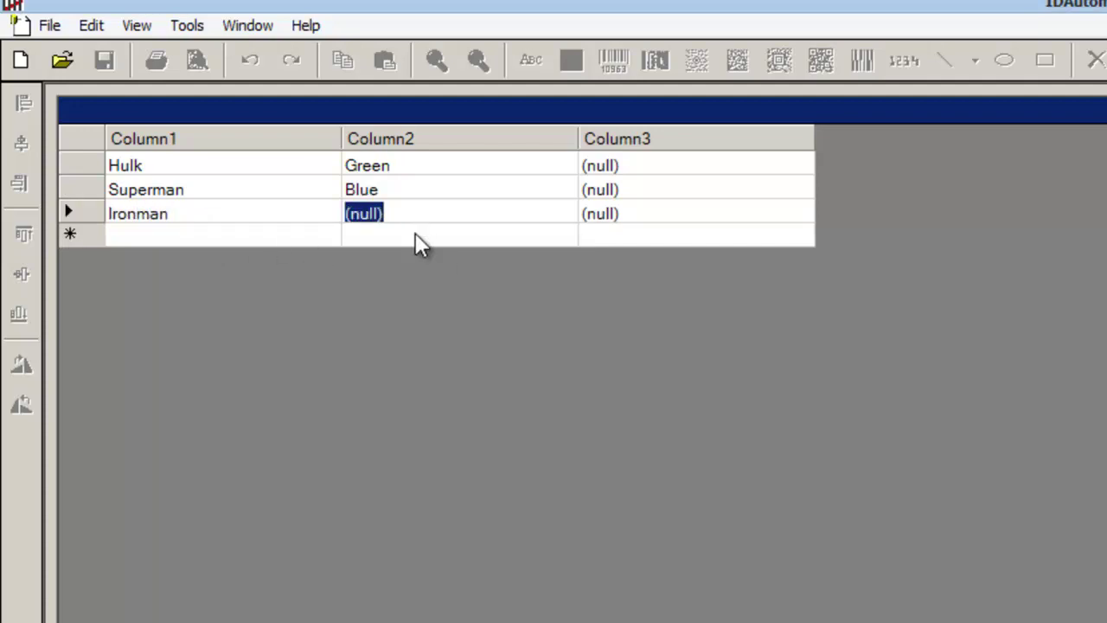
text(Red)
click(241, 238)
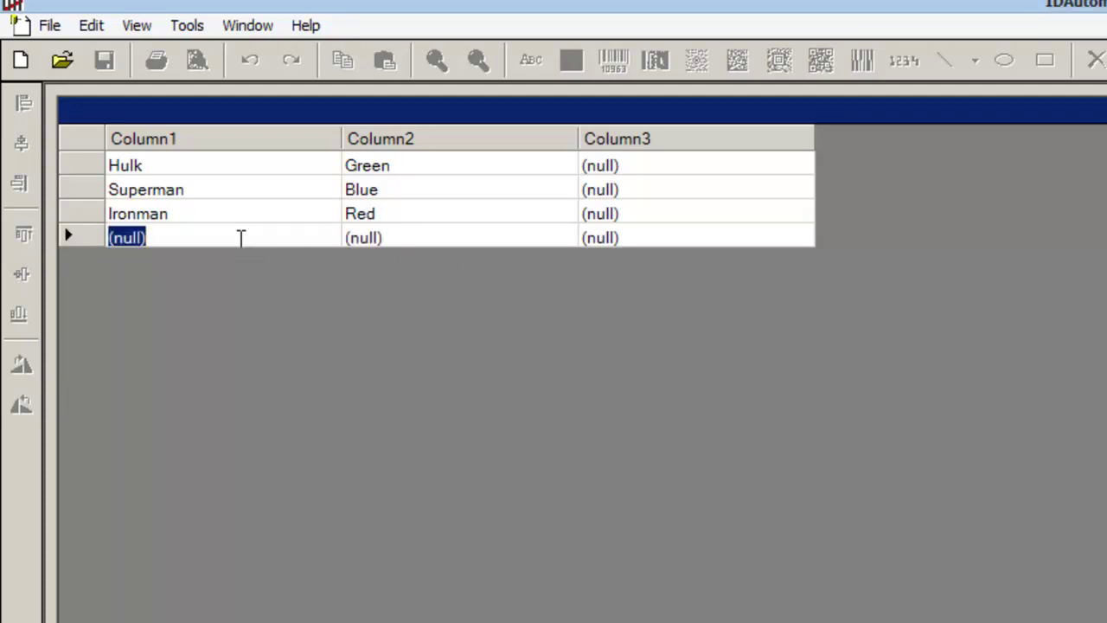
text(Batman)
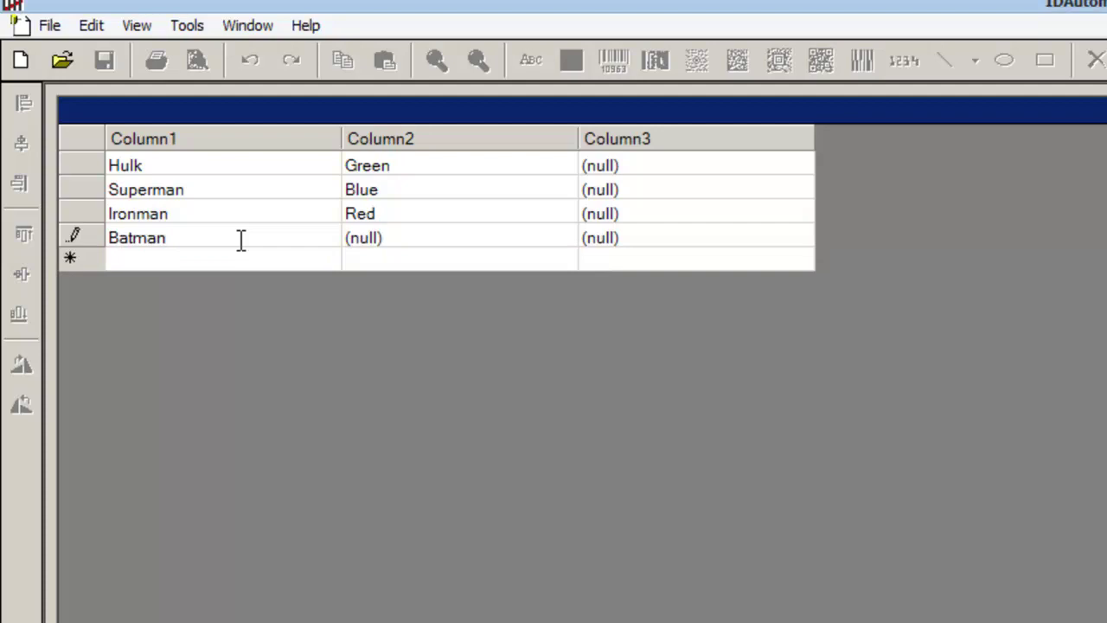
click(349, 240)
text(B)
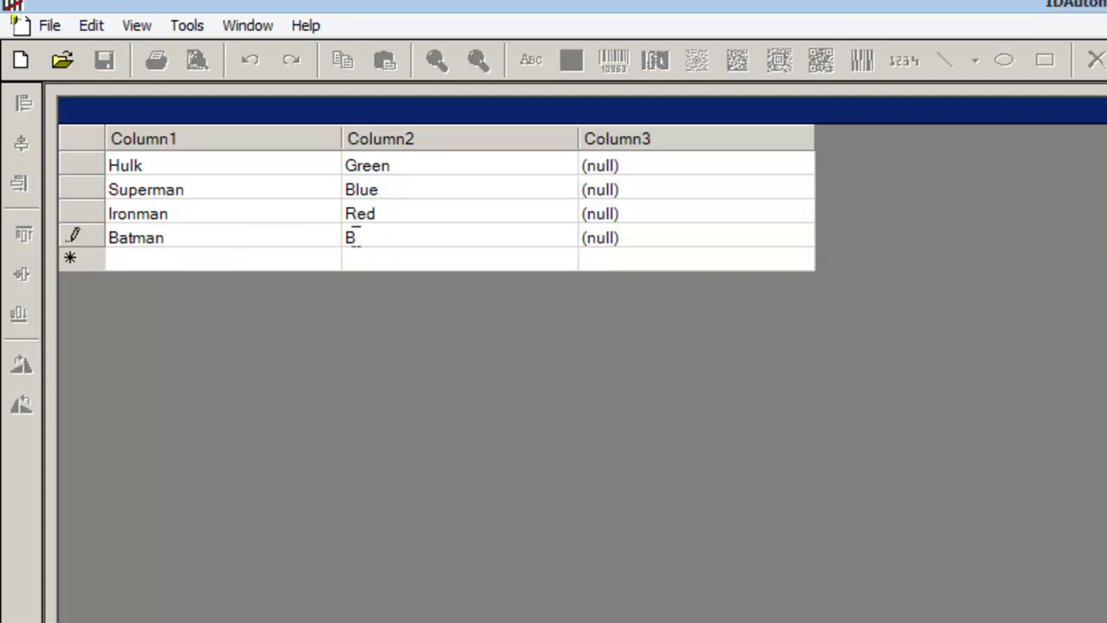
text(lack)
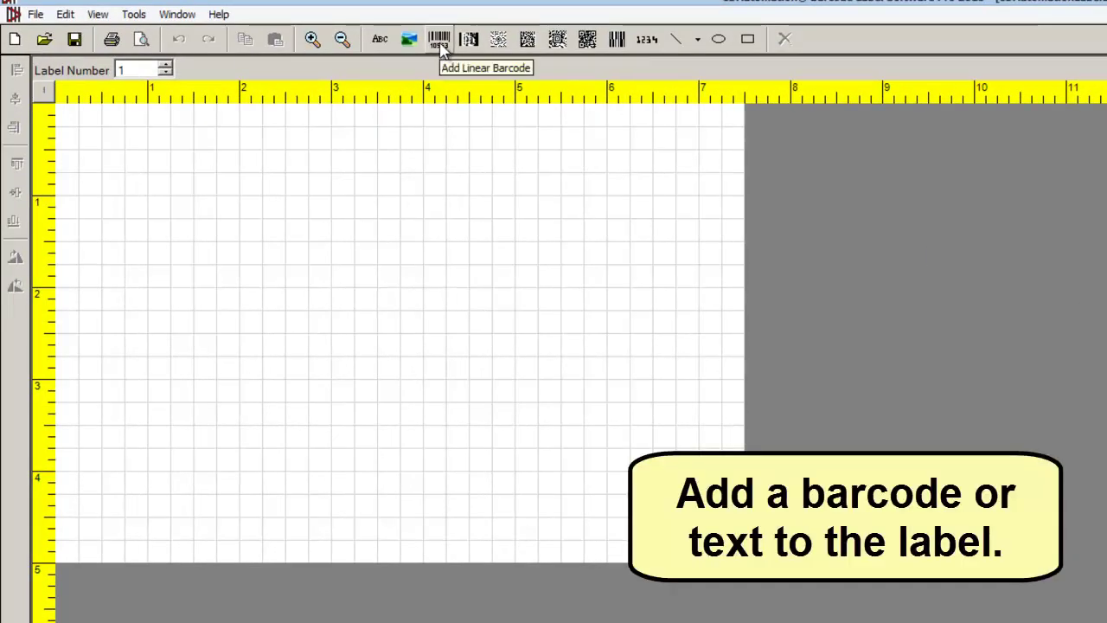
Add a linear barcode at the label's top-left and open its Properties dialog, moved left.
click(440, 43)
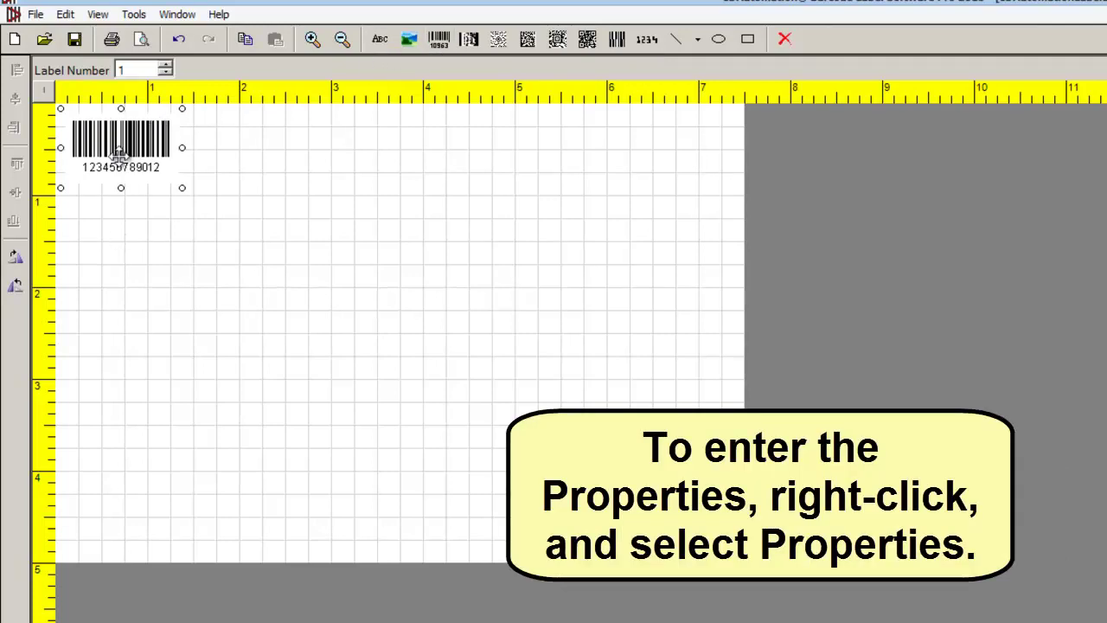
right_click(121, 159)
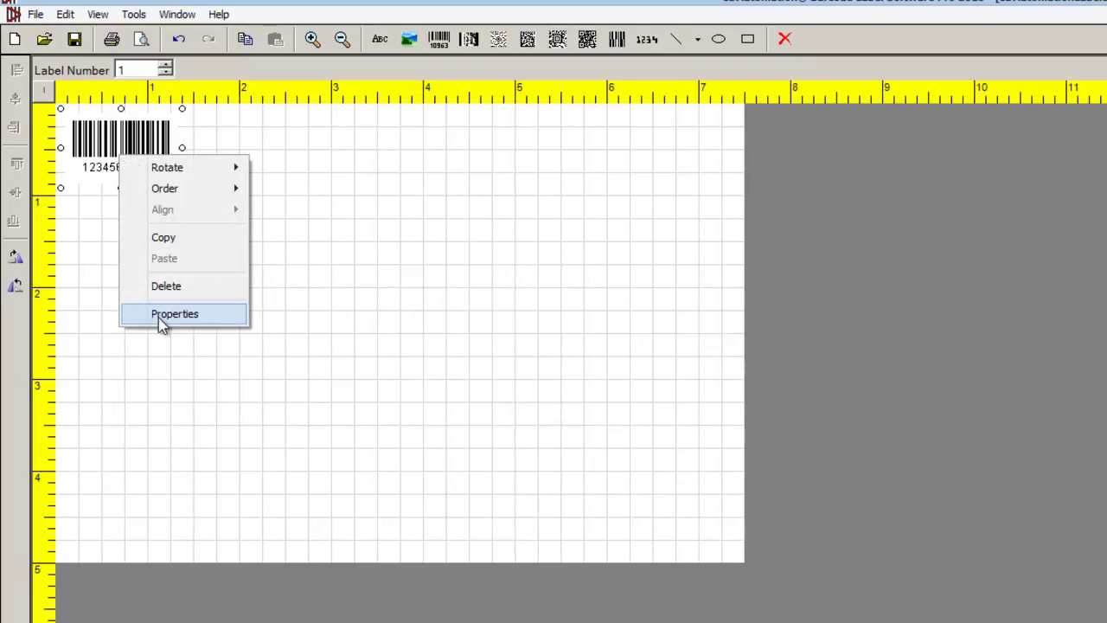
click(158, 317)
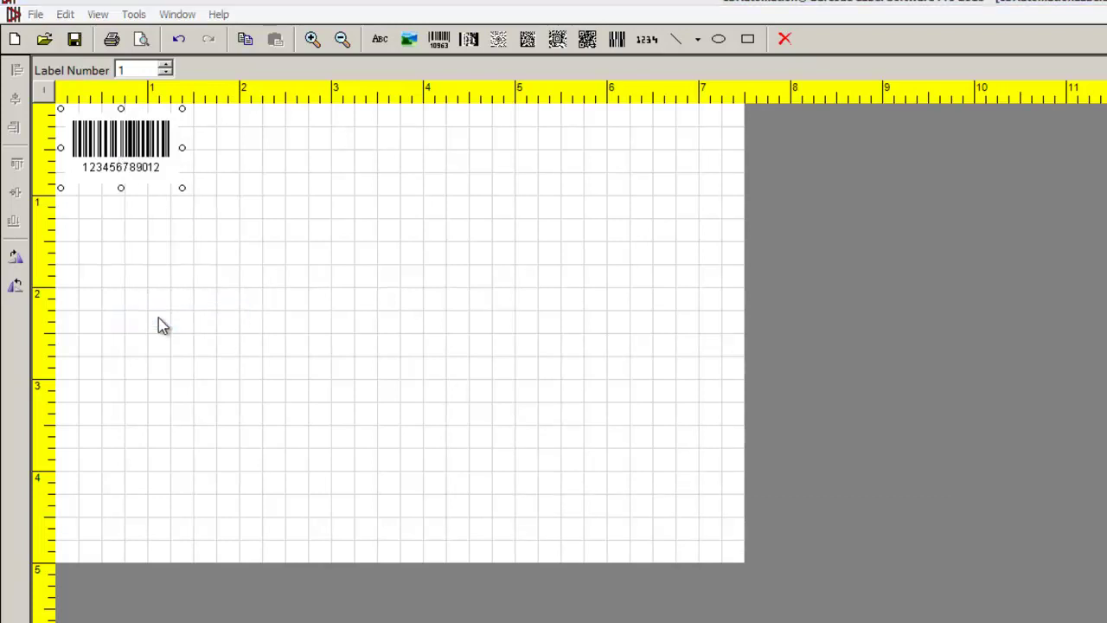
drag(796, 288, 147, 245)
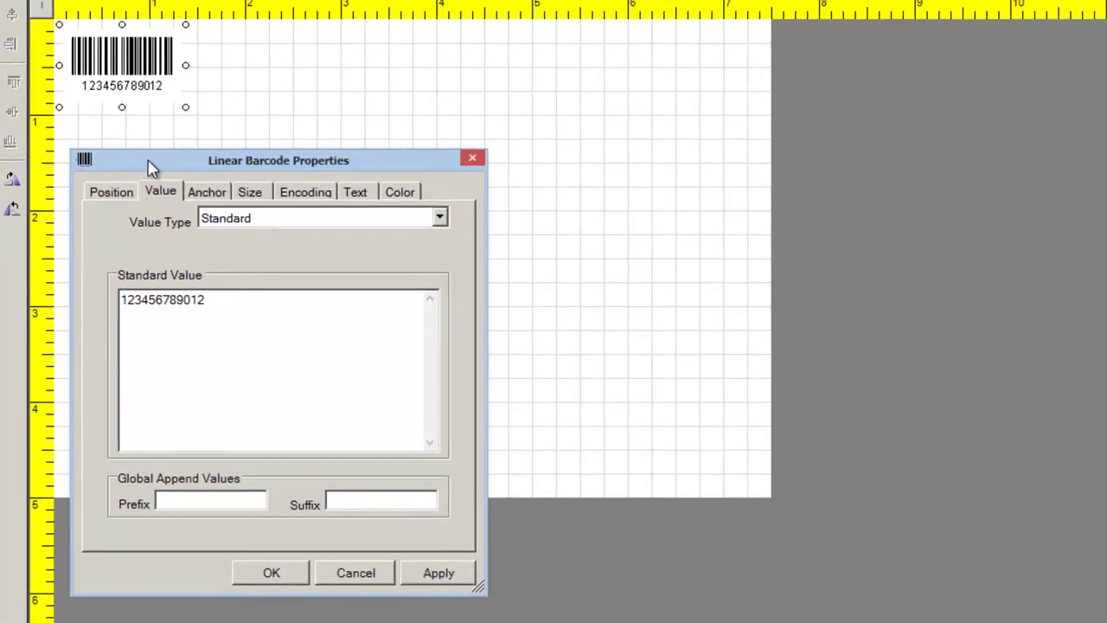
drag(149, 167, 143, 155)
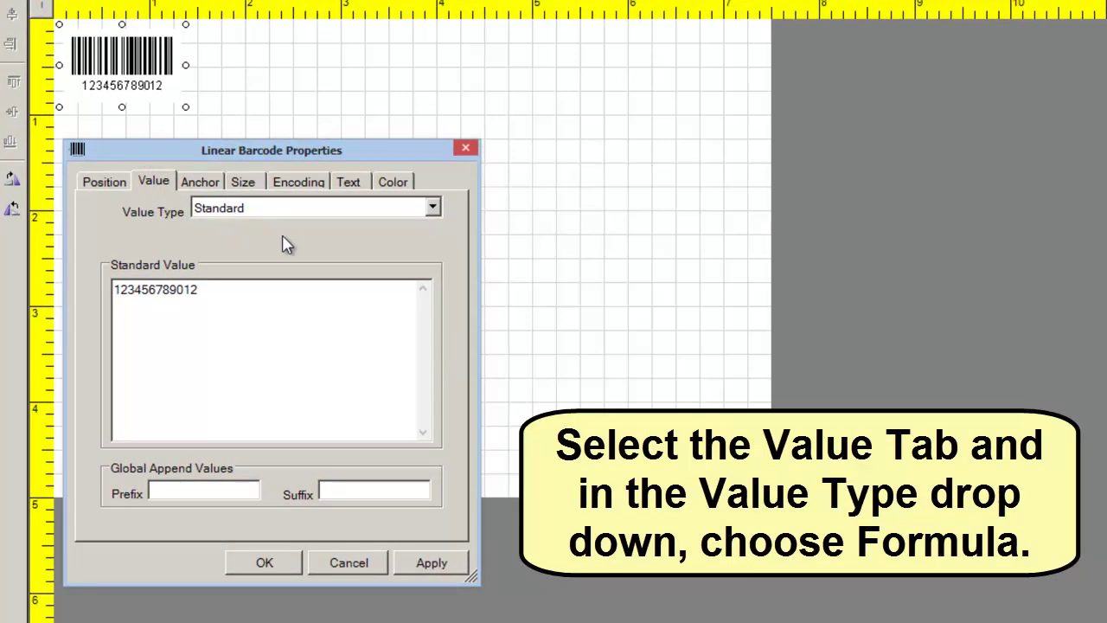
Set the barcode Value Type to Formula with LabelField(1) & " " & Field(1).
click(434, 209)
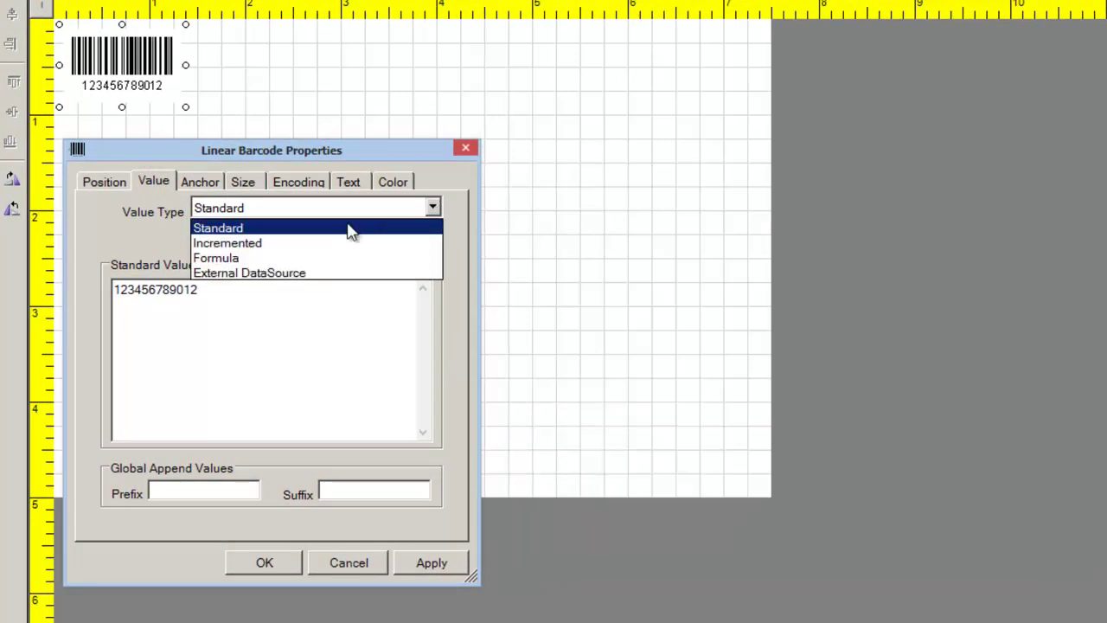
click(248, 258)
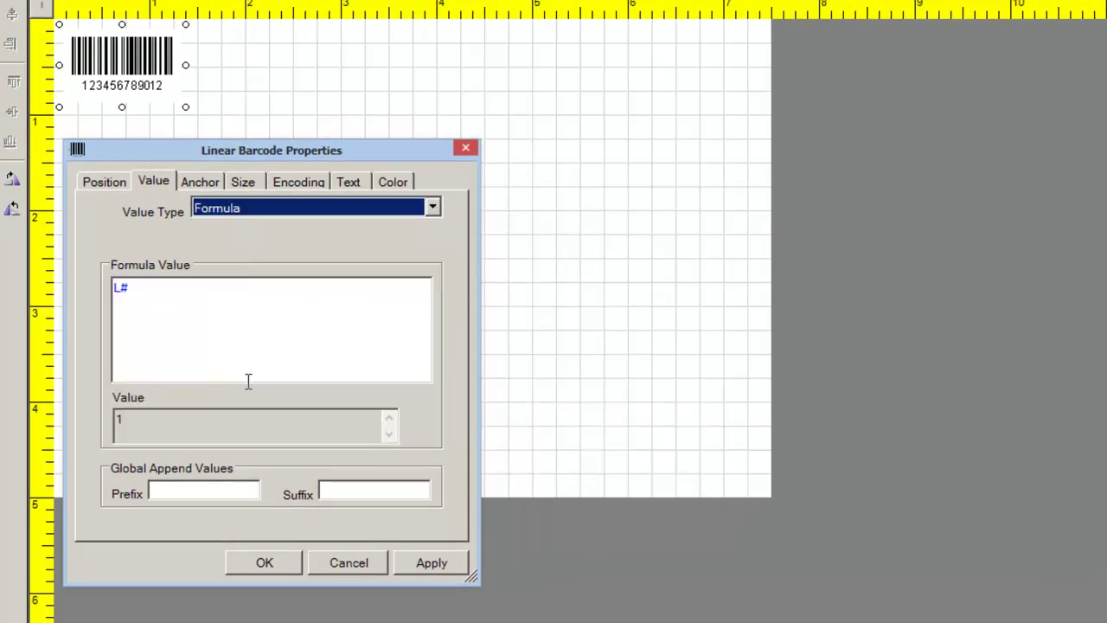
drag(160, 296, 111, 291)
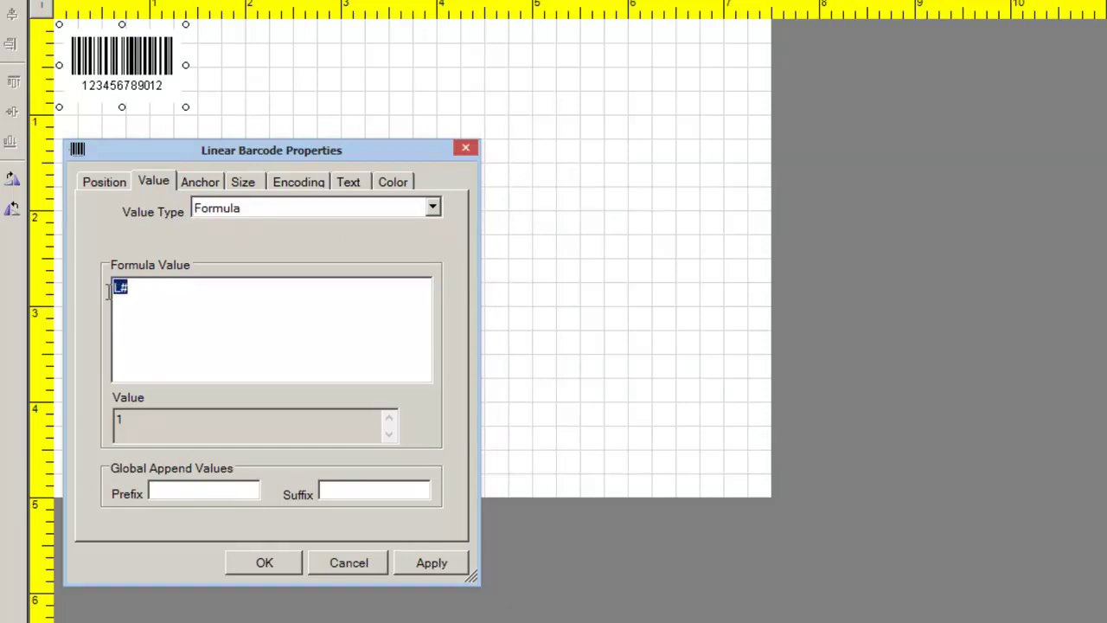
key(BackSpace)
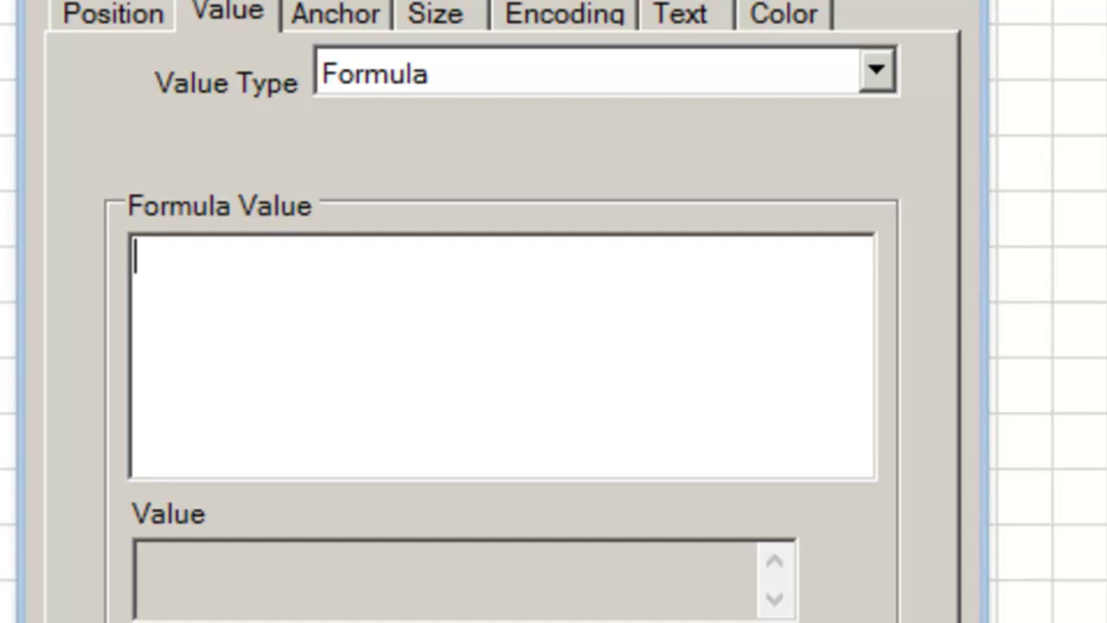
text(La)
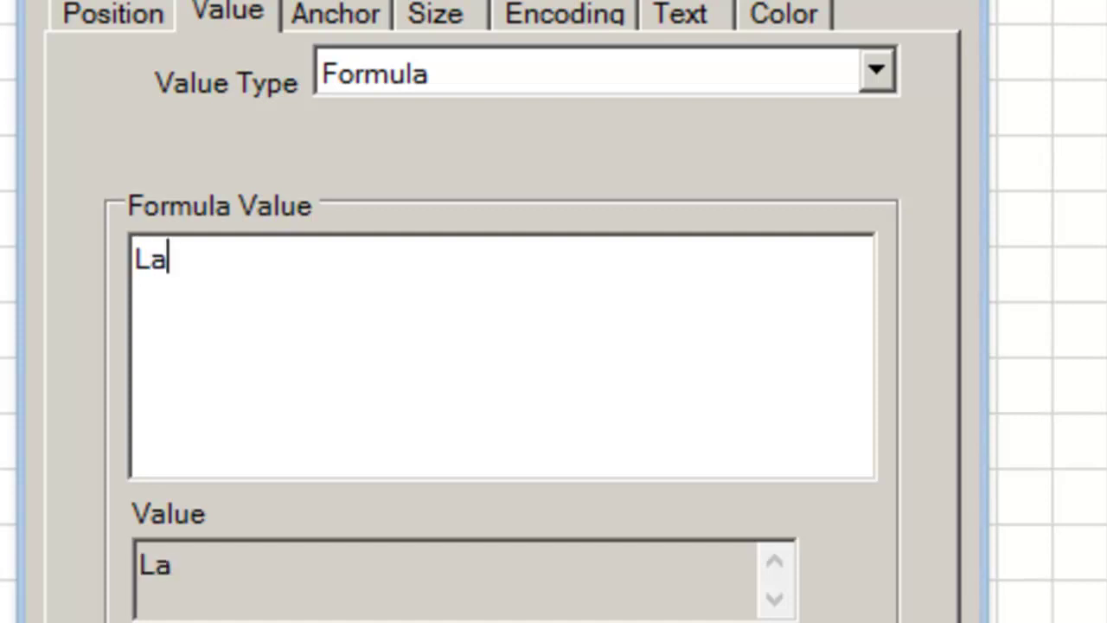
text(belField()
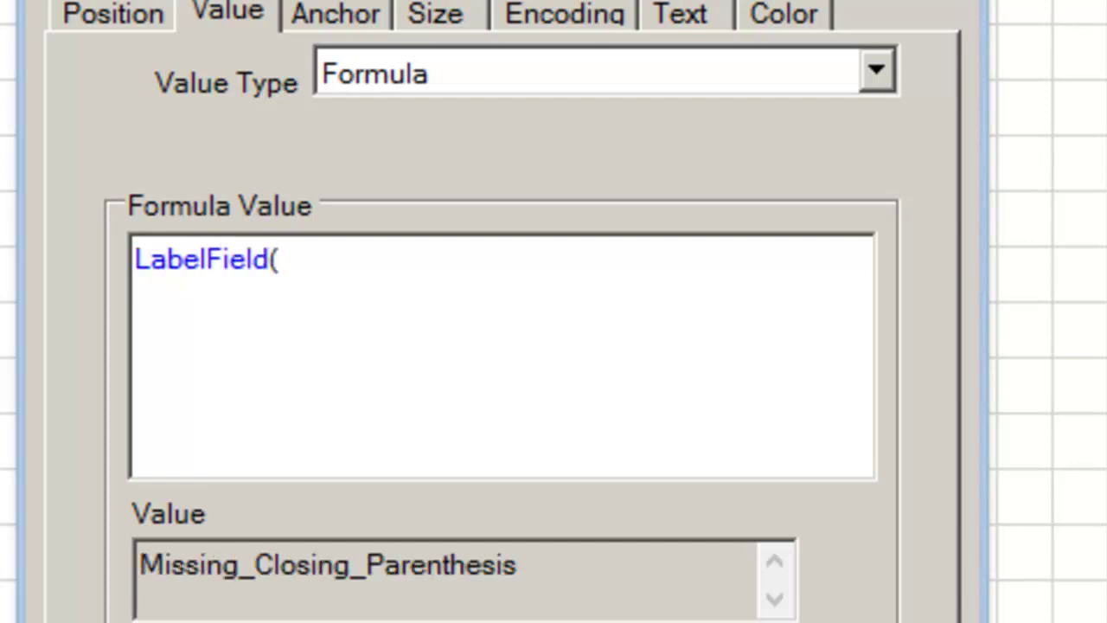
text(1))
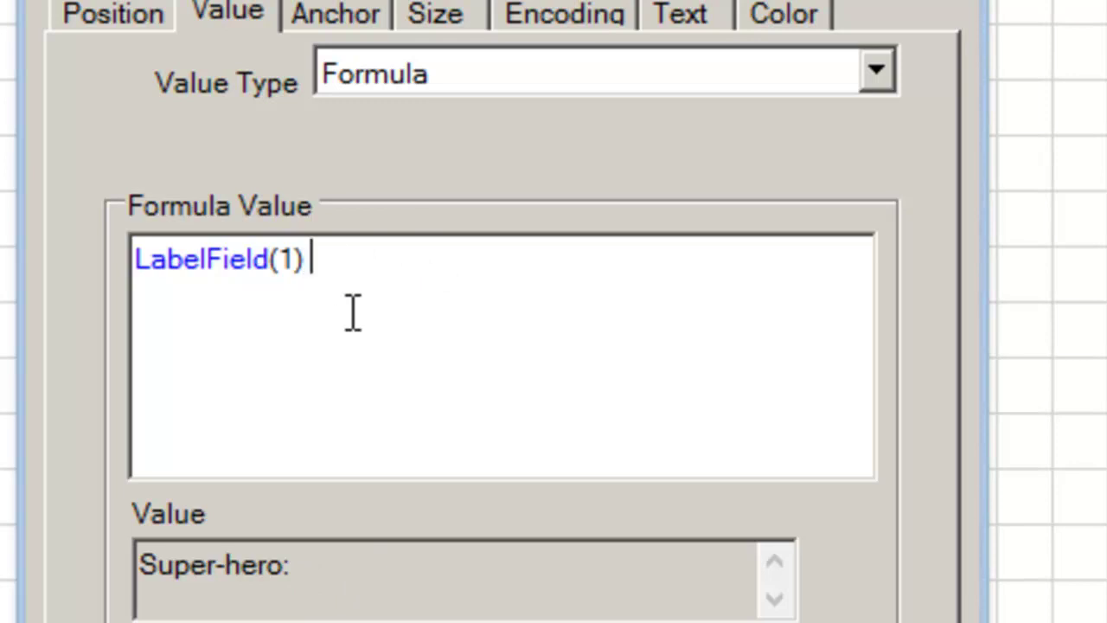
text(& ")
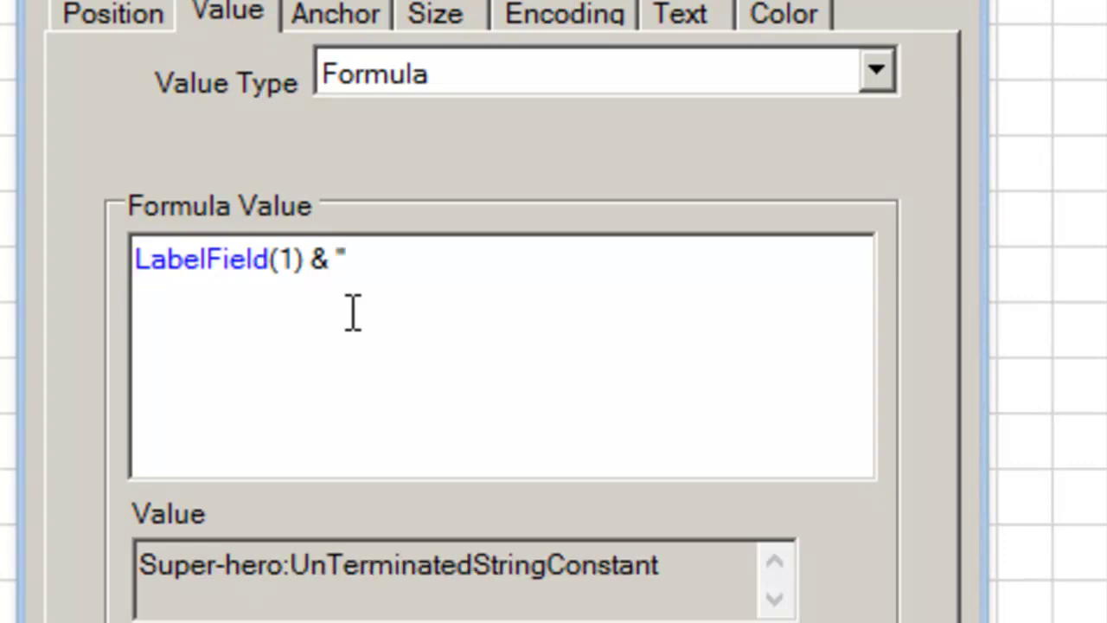
text( ")
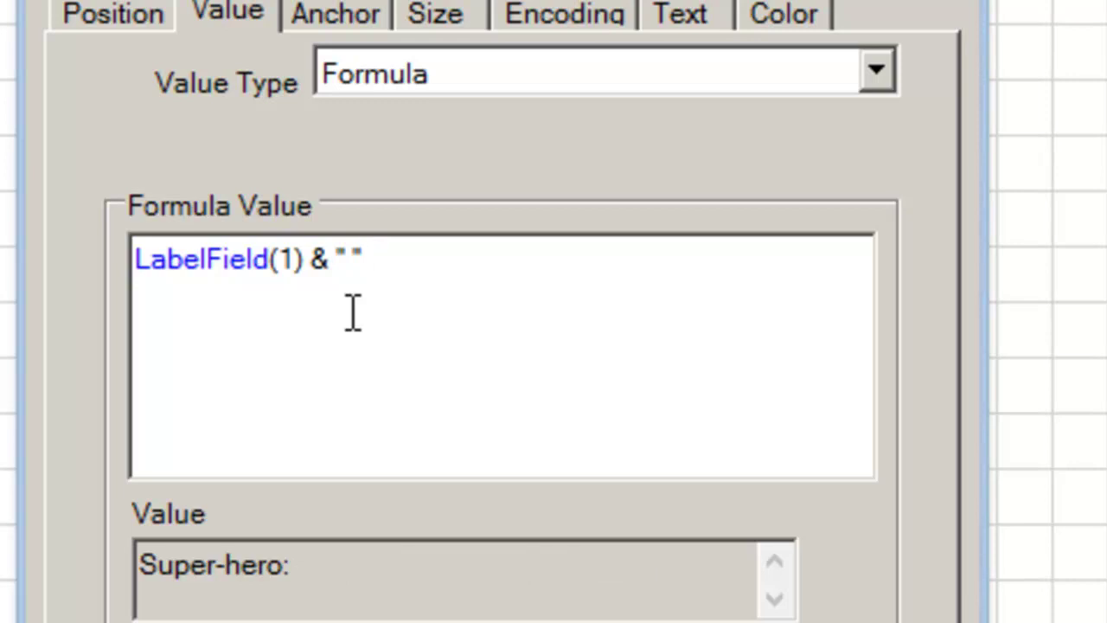
text( &)
text(F)
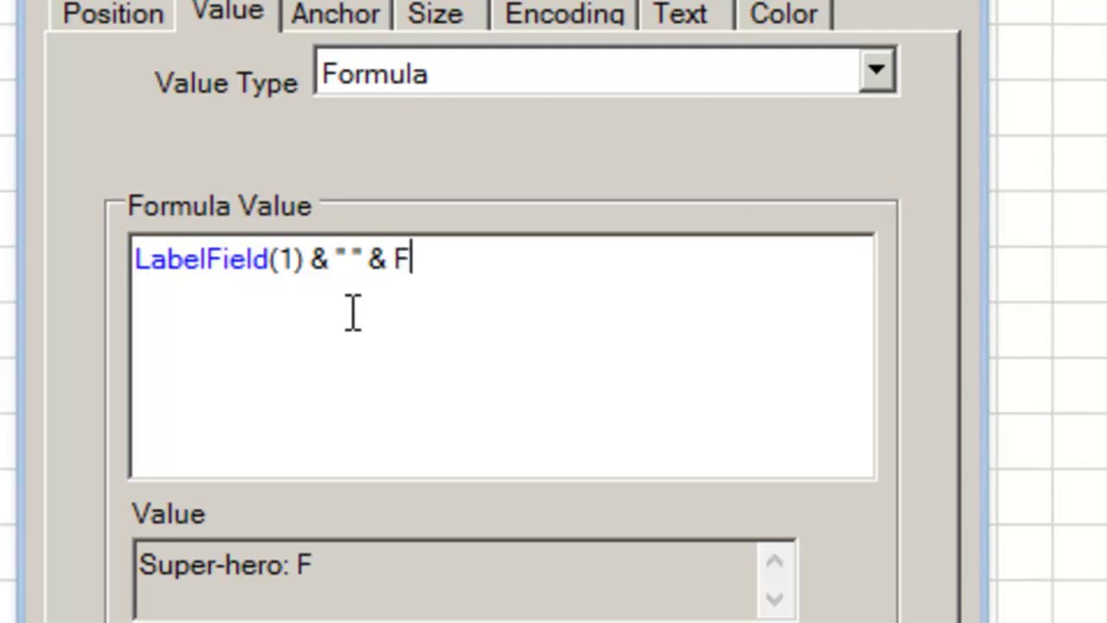
text(ield)
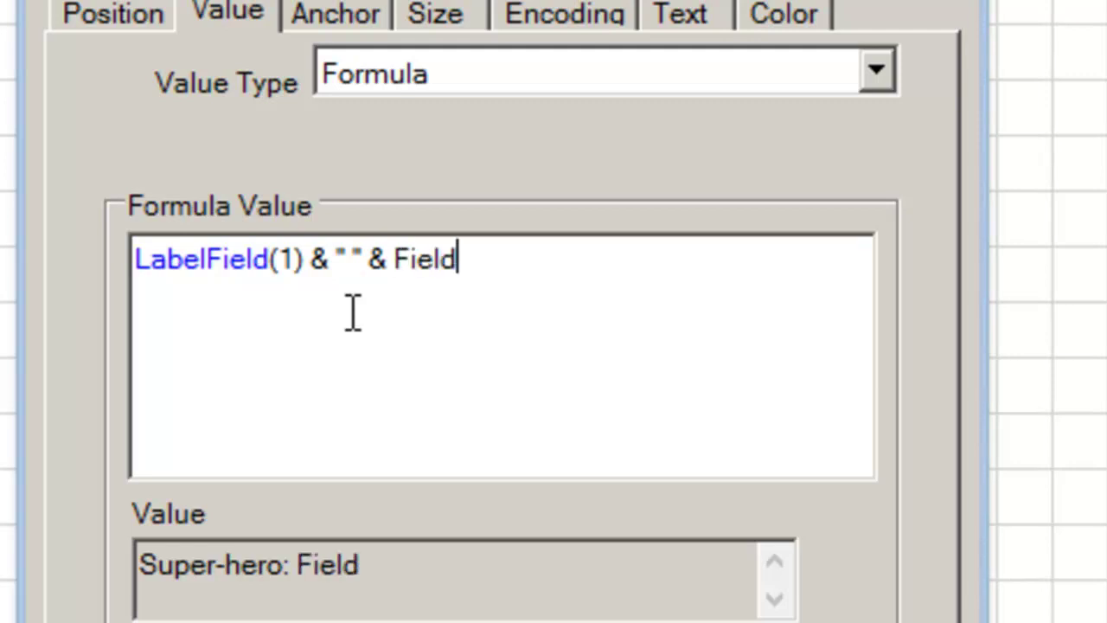
text(()
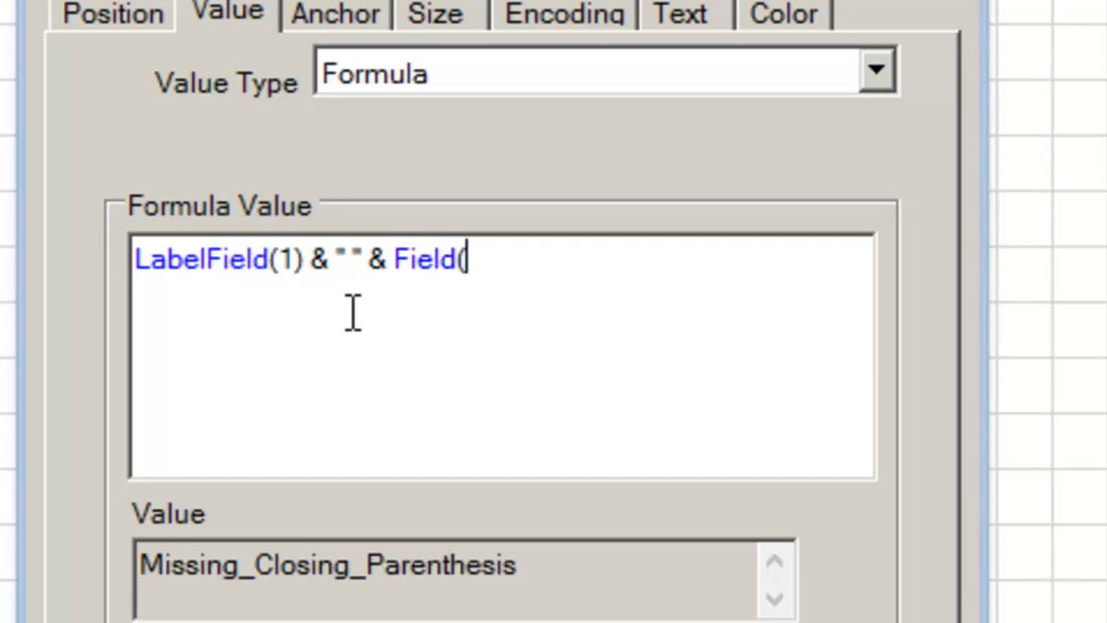
text(1))
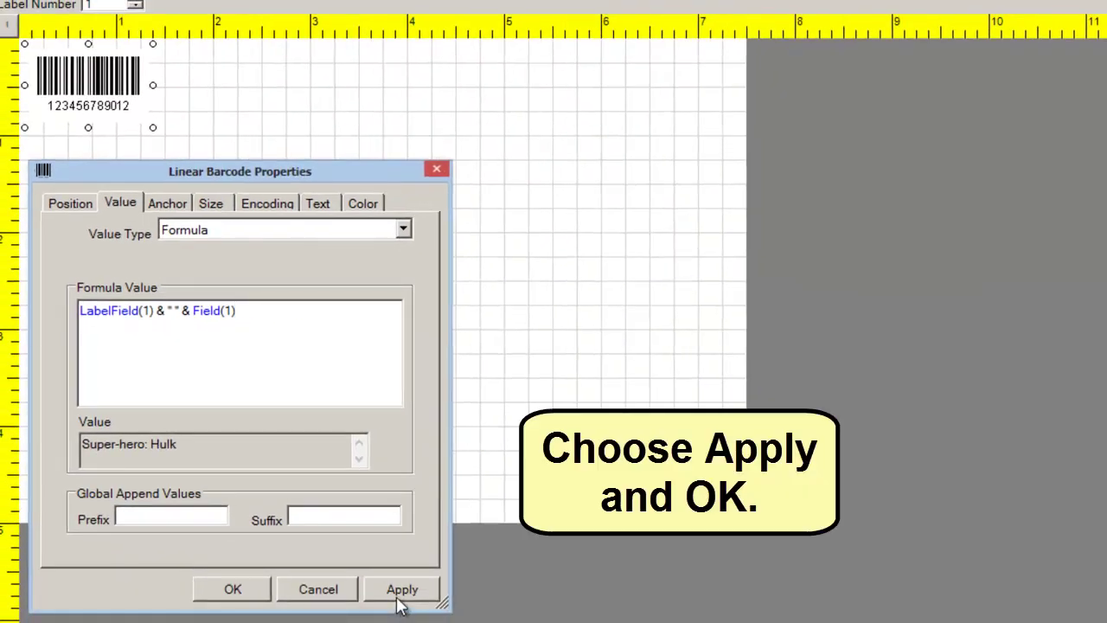
Apply the formula and preview label numbers 2 and 3, showing other heroes in the barcode.
click(422, 609)
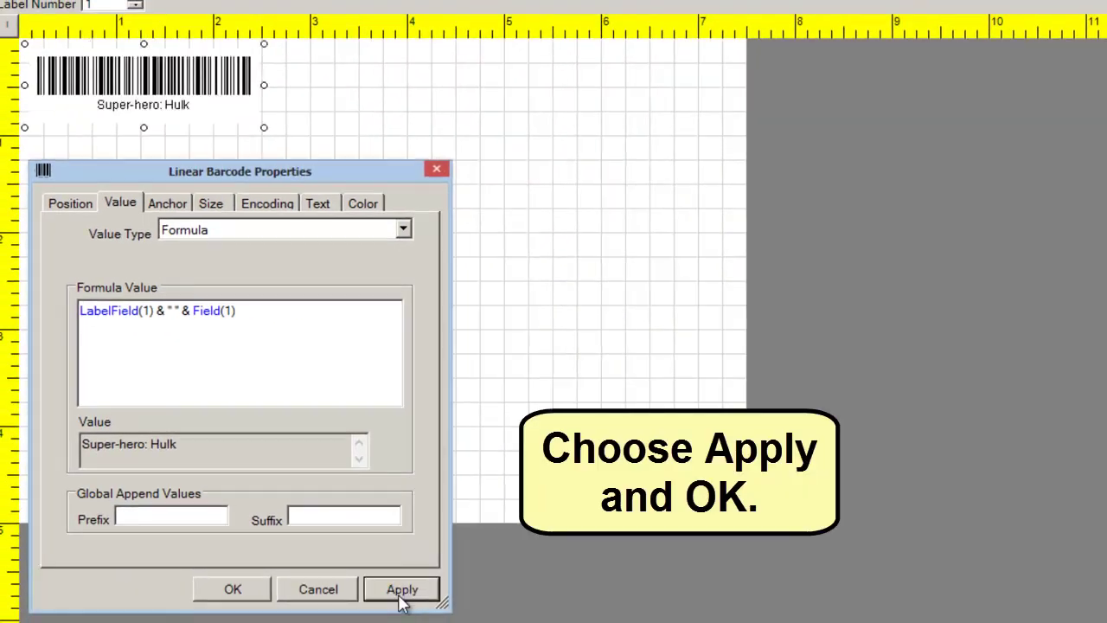
click(248, 592)
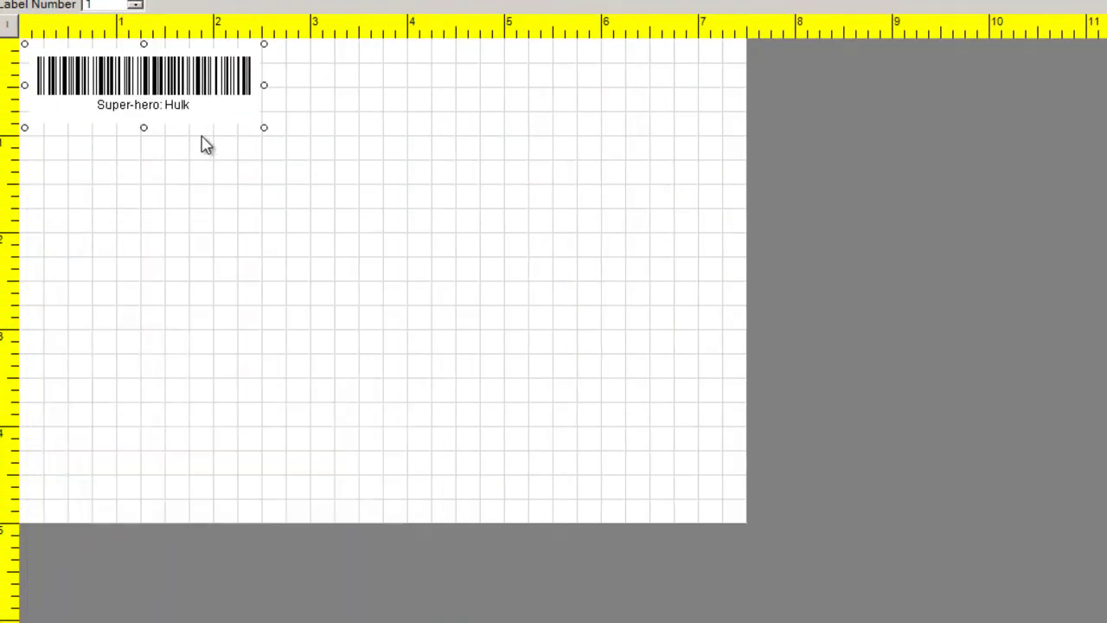
click(136, 3)
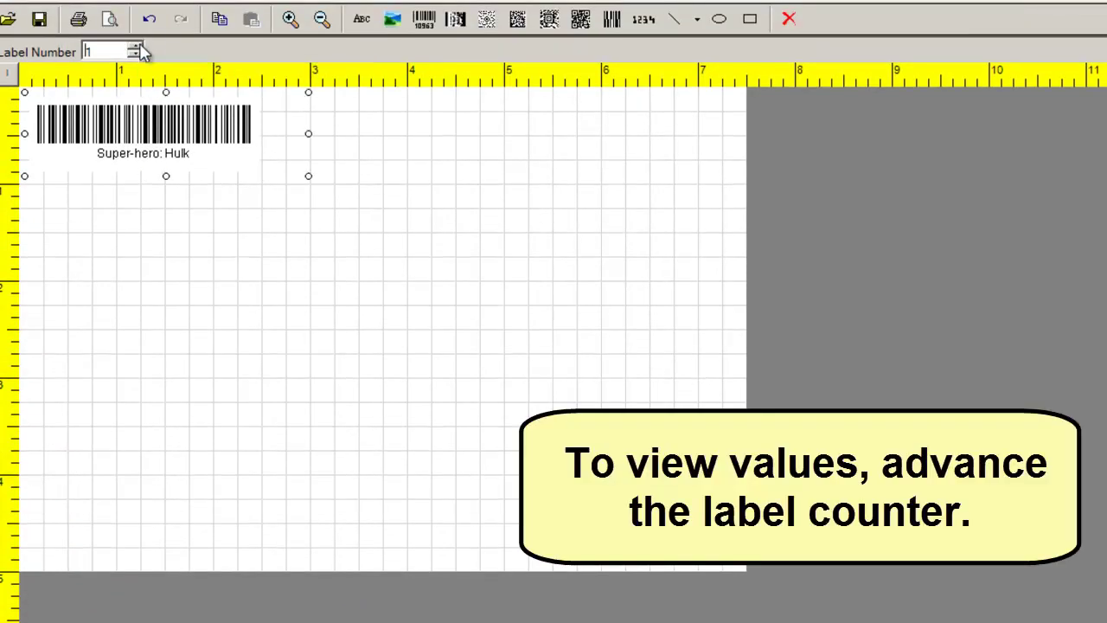
click(136, 48)
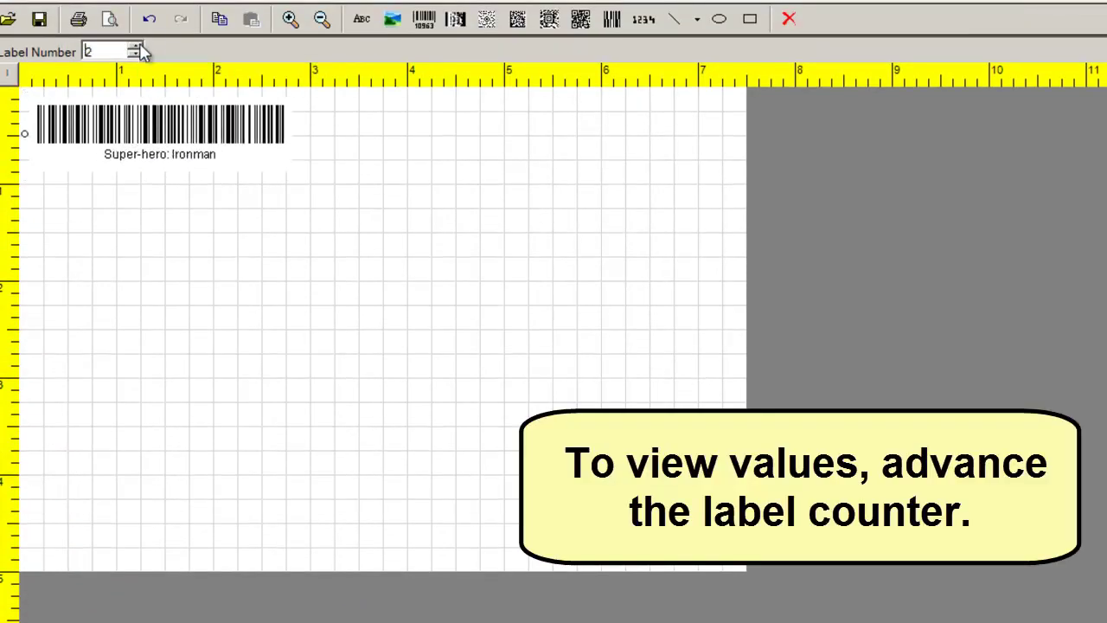